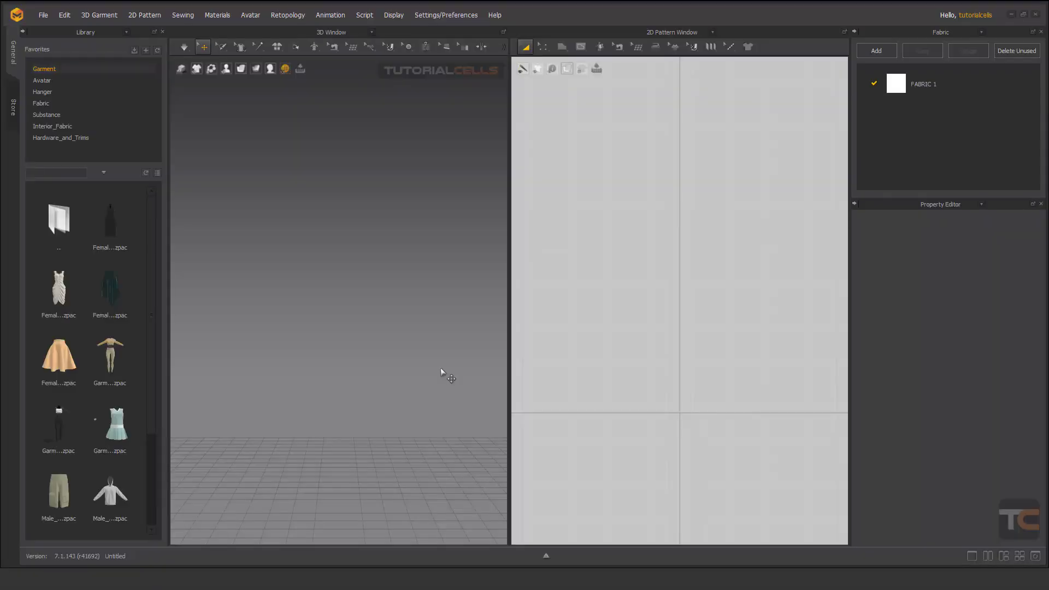
- Orbit the empty 3D view, then browse the main menus and the simulation mode options
{"action": "right_click_drag", "start_coordinate": [348, 403], "coordinate": [403, 418]}
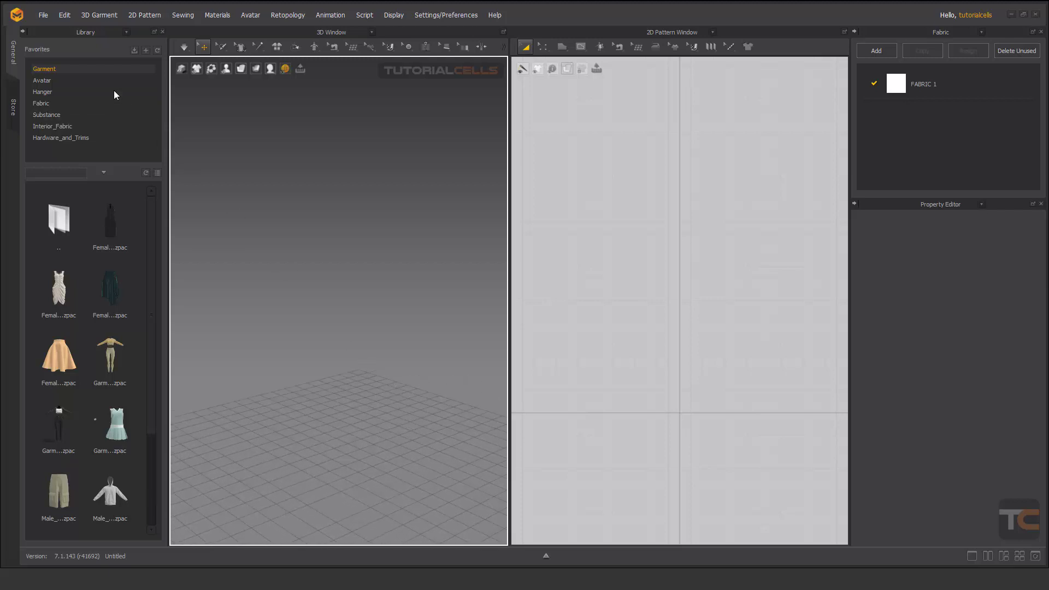
{"action": "left_click", "coordinate": [41, 16]}
{"action": "mouse_move", "coordinate": [66, 19]}
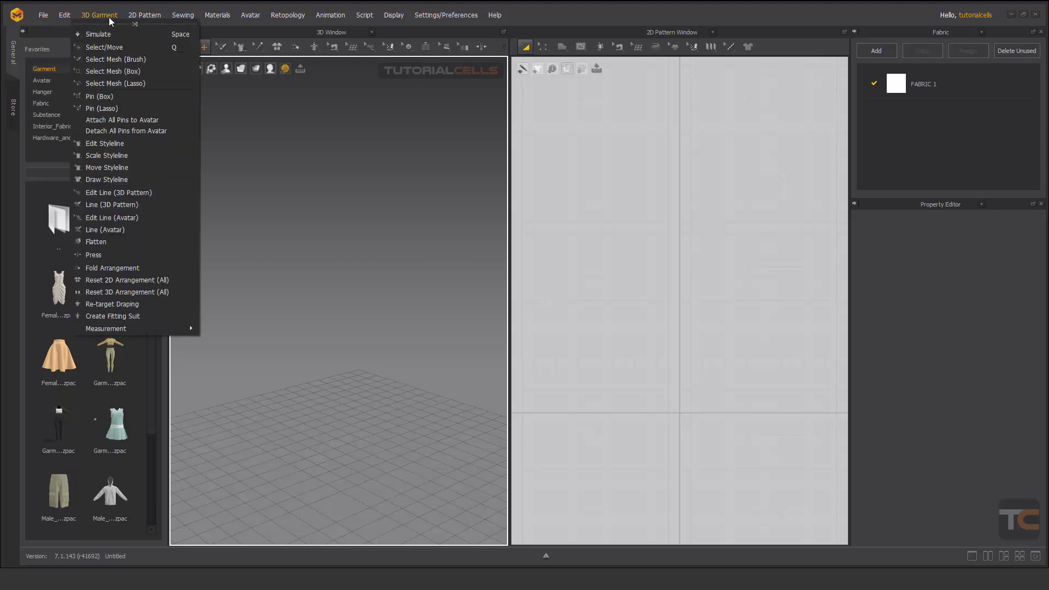
{"action": "mouse_move", "coordinate": [287, 15]}
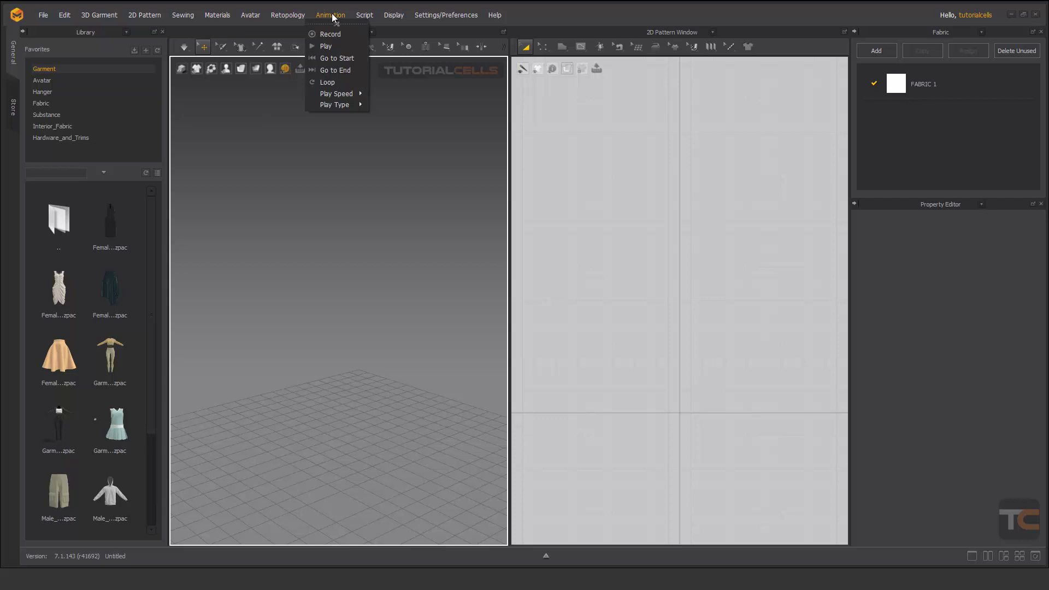
{"action": "left_click", "coordinate": [184, 48]}
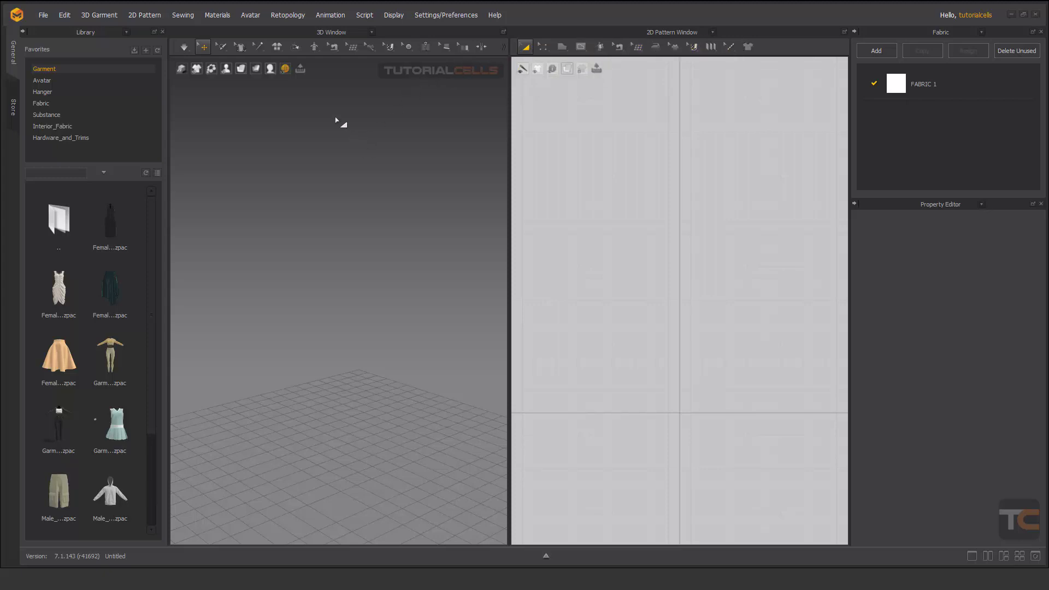
{"action": "mouse_move", "coordinate": [219, 53]}
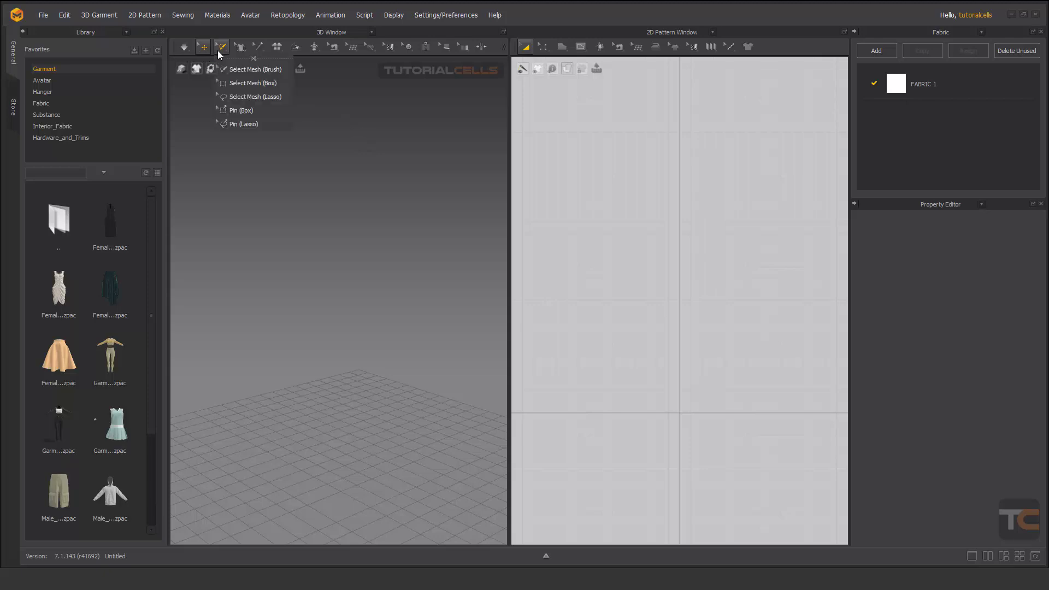
{"action": "mouse_move", "coordinate": [257, 50]}
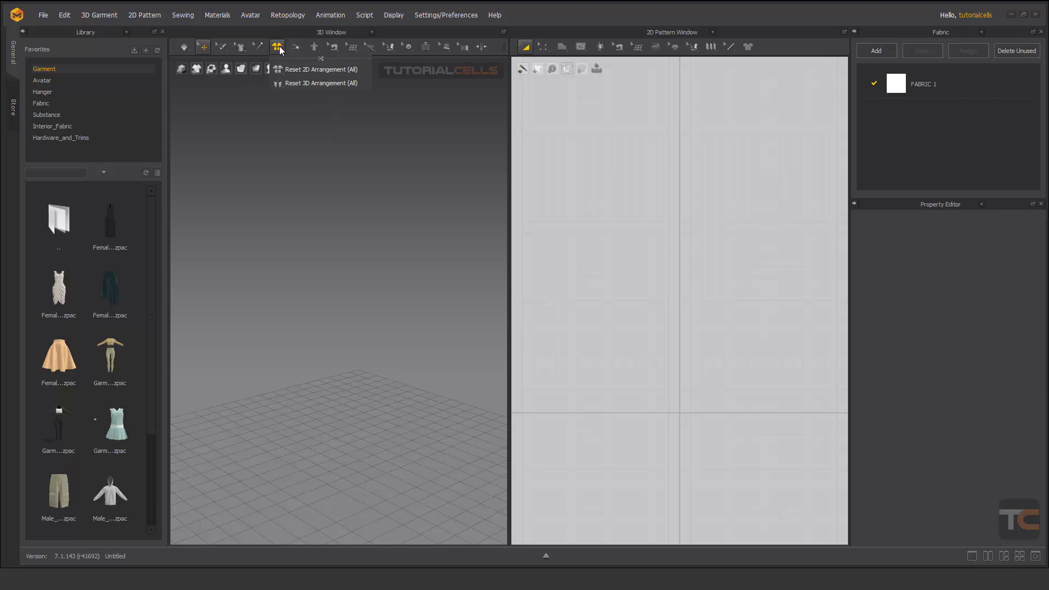
{"action": "mouse_move", "coordinate": [314, 50]}
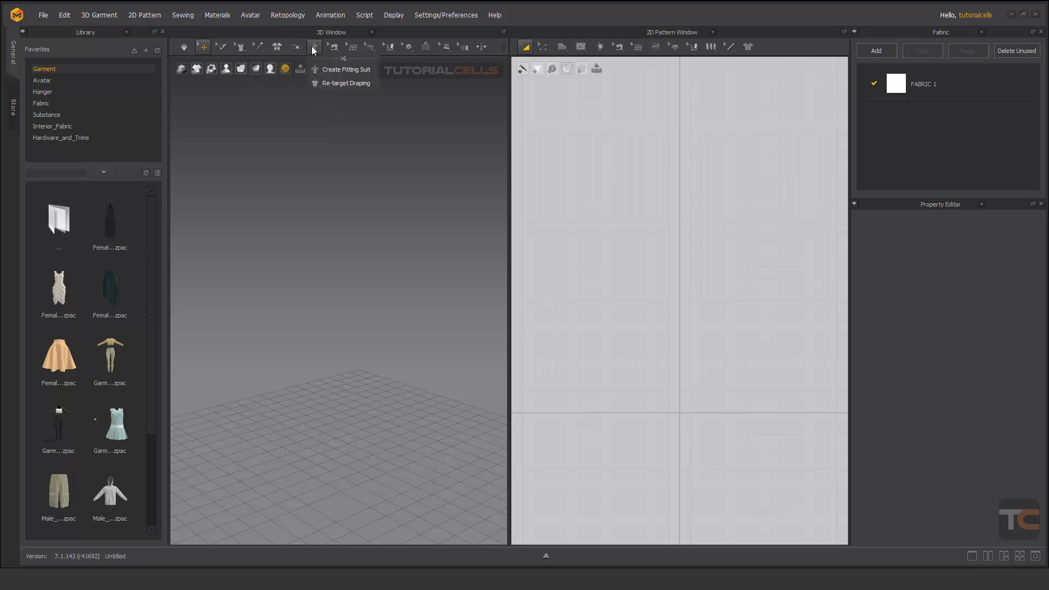
{"action": "mouse_move", "coordinate": [375, 52]}
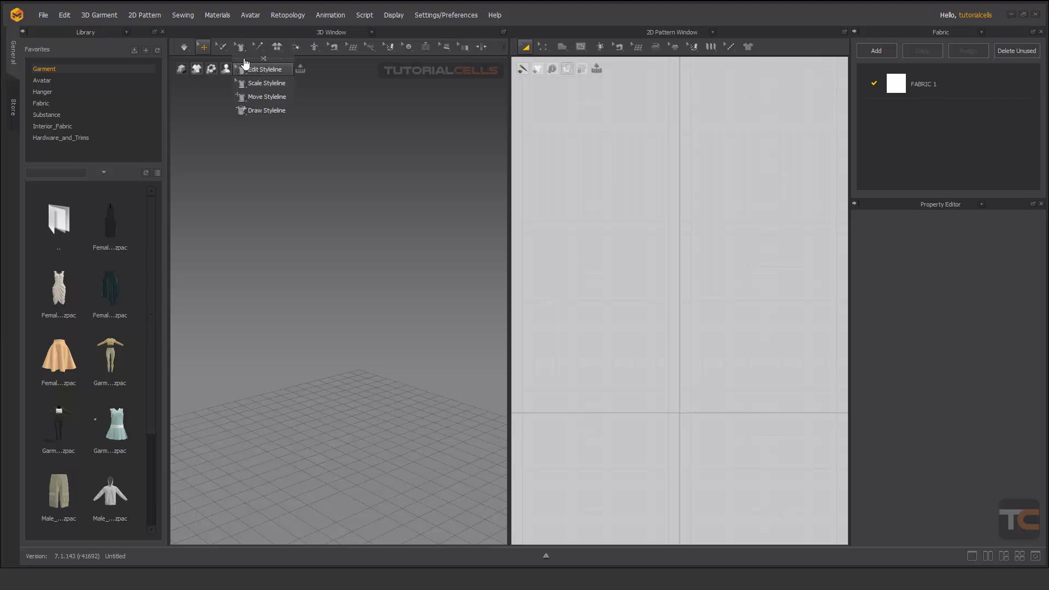
- Look through the Sewing menu, close it, and orbit the 3D view over the floor grid
{"action": "left_click", "coordinate": [186, 16]}
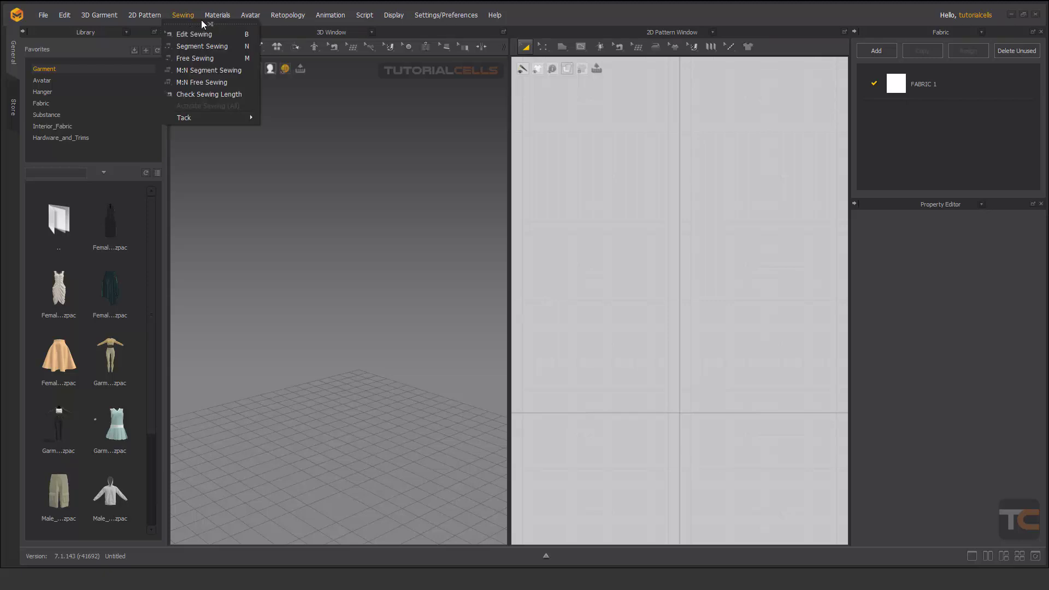
{"action": "mouse_move", "coordinate": [246, 18]}
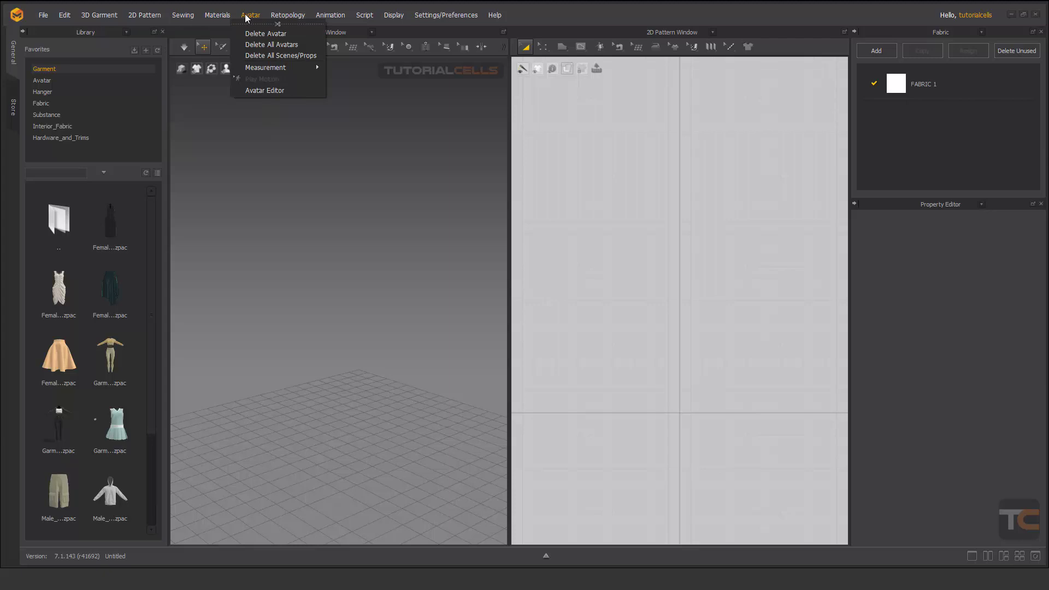
{"action": "mouse_move", "coordinate": [312, 18]}
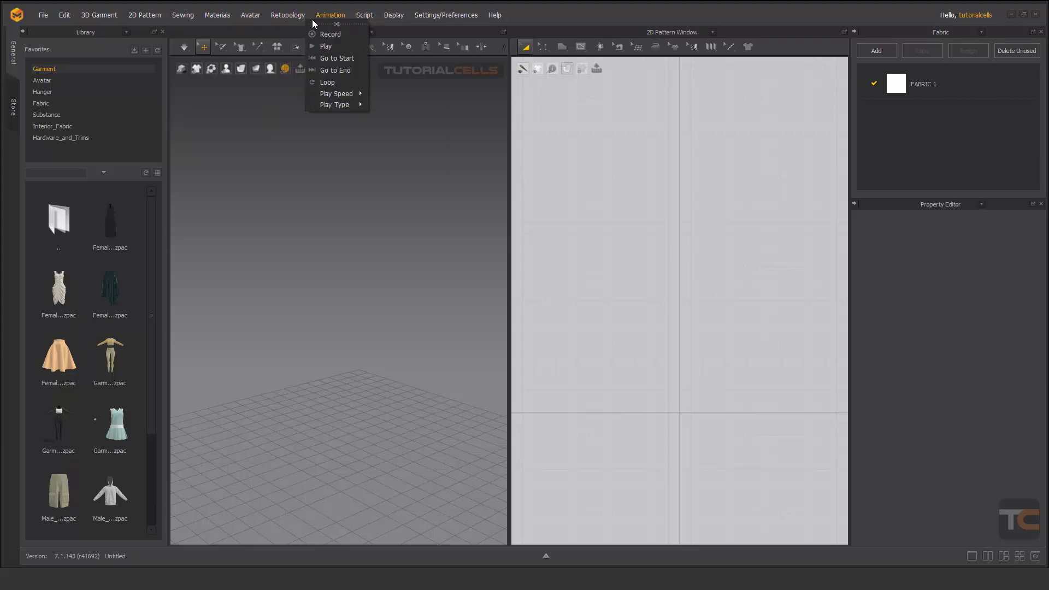
{"action": "left_click", "coordinate": [230, 86]}
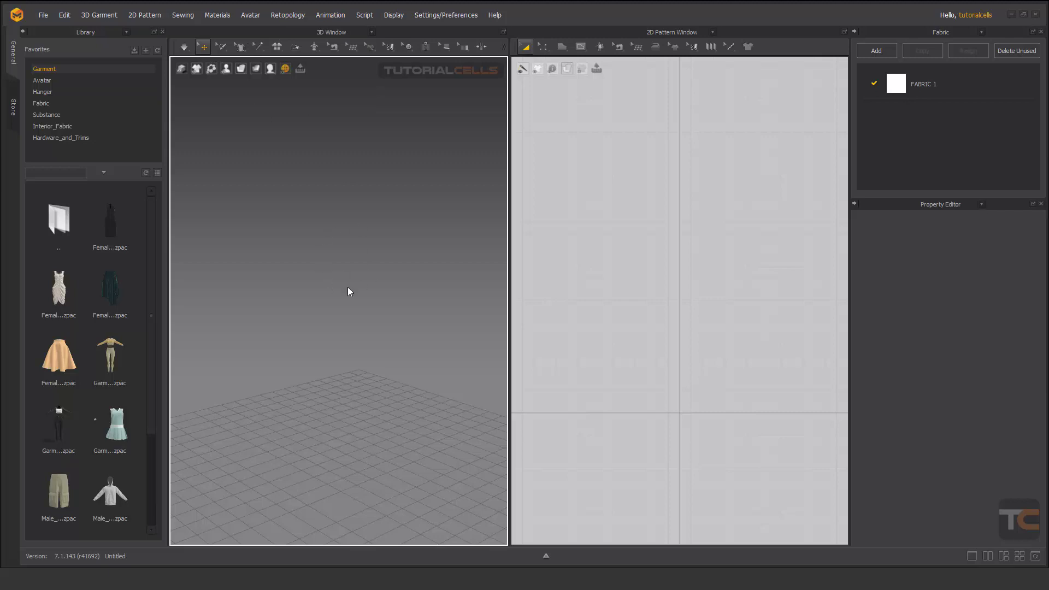
{"action": "mouse_move", "coordinate": [334, 274]}
{"action": "right_mouse_down"}
{"action": "mouse_move", "coordinate": [344, 297]}
{"action": "mouse_move", "coordinate": [337, 290]}
{"action": "right_mouse_up"}
{"action": "right_click_drag", "start_coordinate": [347, 351], "coordinate": [352, 337]}
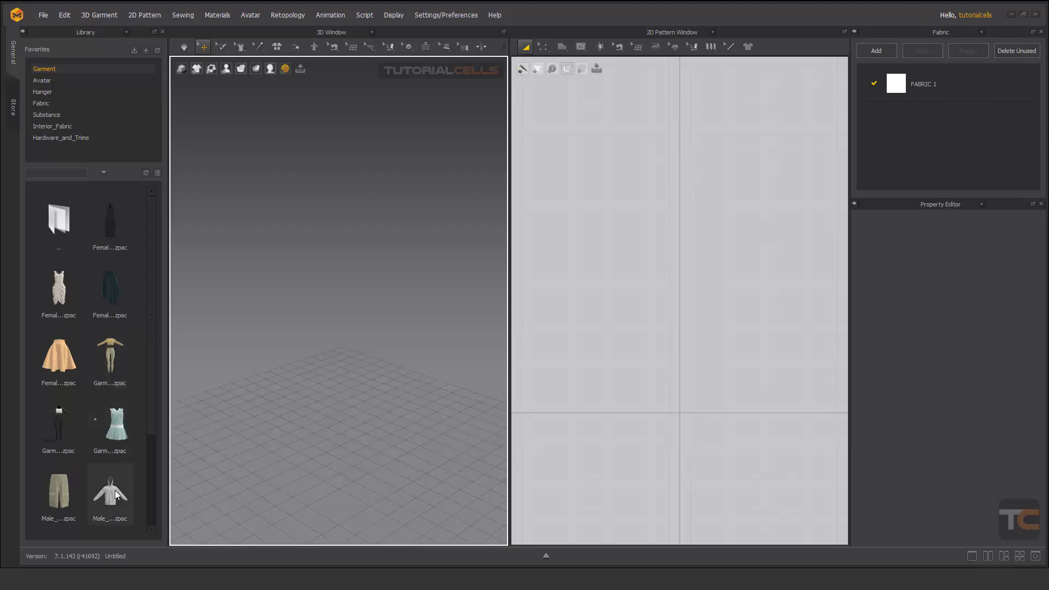
{"action": "double_click", "coordinate": [116, 492]}
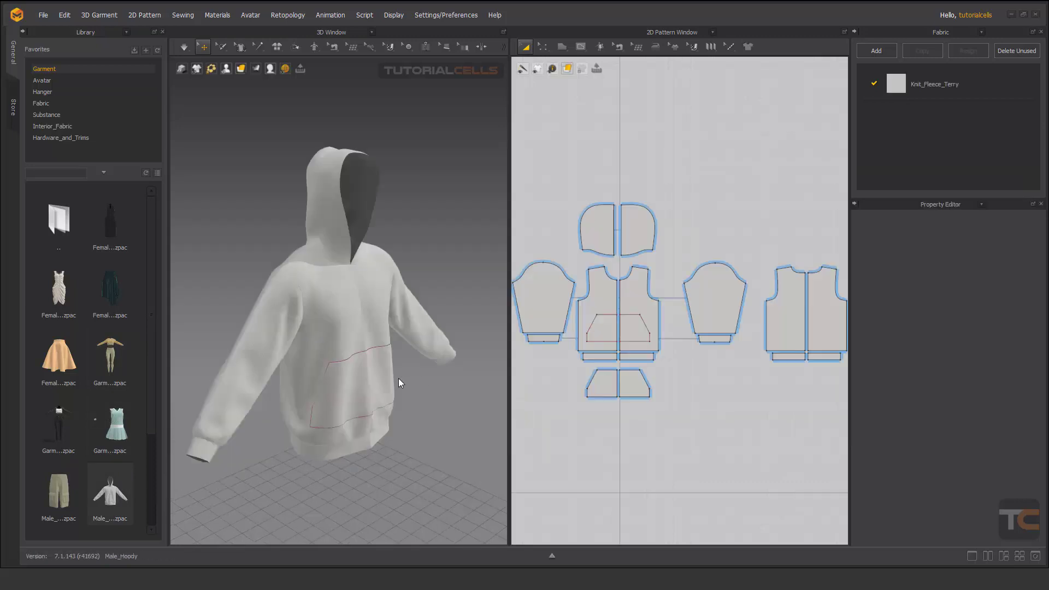
{"action": "right_click_drag", "start_coordinate": [399, 332], "coordinate": [296, 338]}
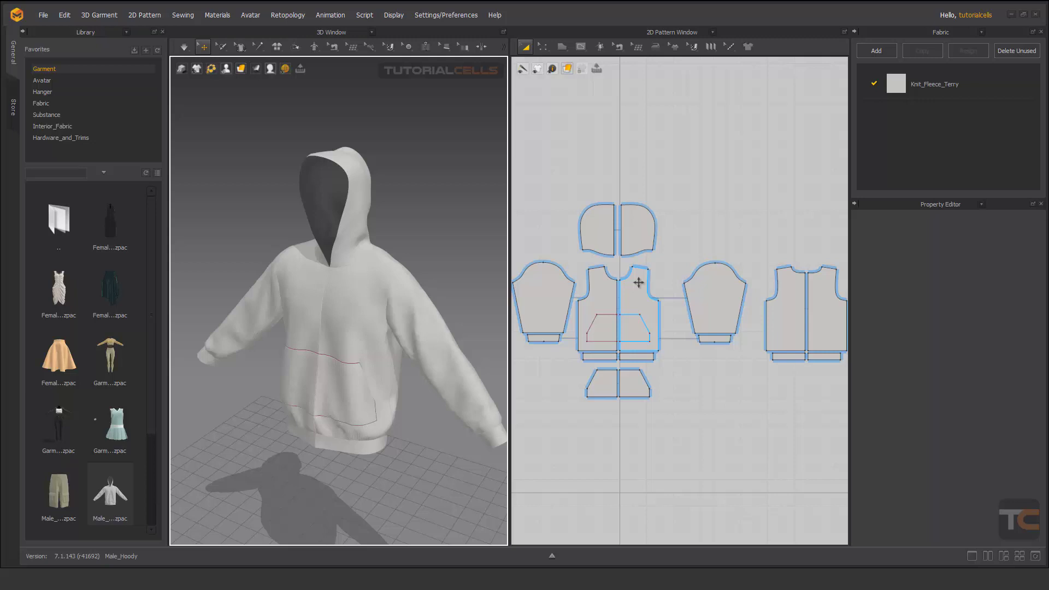
{"action": "scroll", "coordinate": [692, 289], "scroll_direction": "up", "scroll_amount": 3}
{"action": "scroll", "coordinate": [693, 286], "scroll_direction": "down", "scroll_amount": 5}
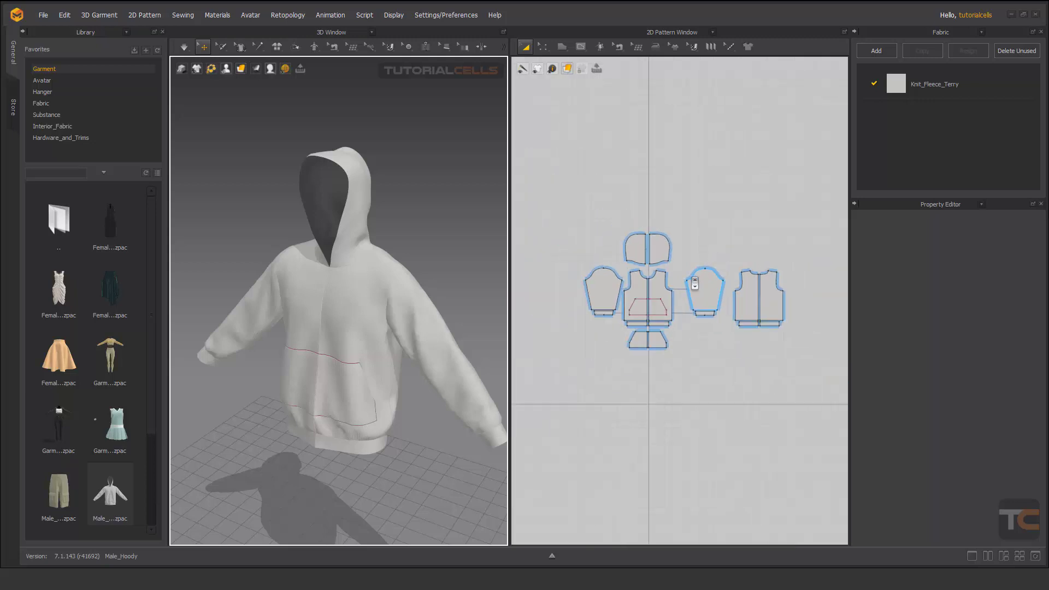
{"action": "scroll", "coordinate": [695, 283], "scroll_direction": "up", "scroll_amount": 3}
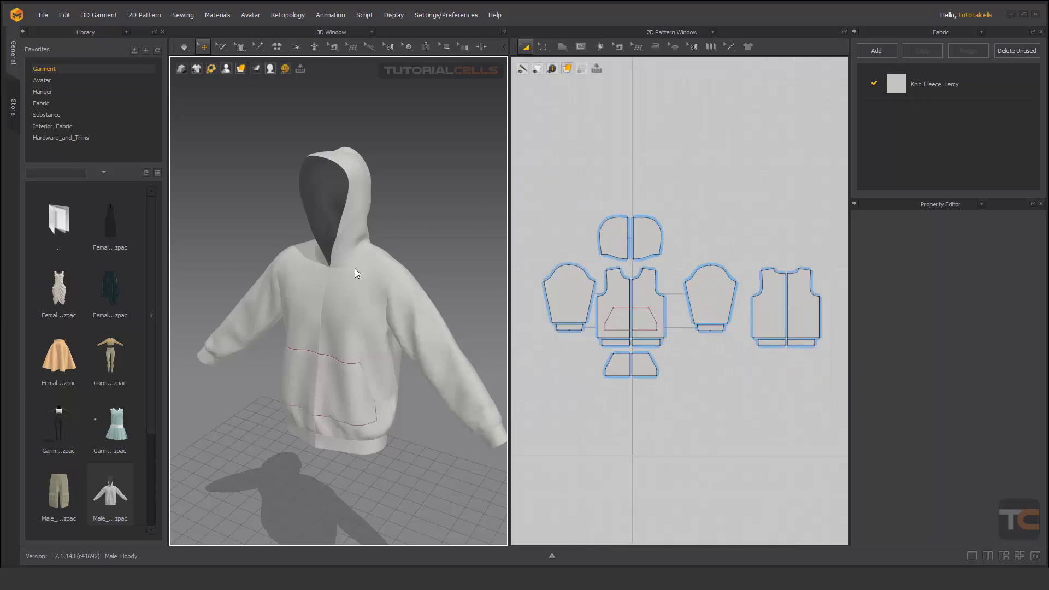
{"action": "mouse_move", "coordinate": [326, 278]}
{"action": "right_mouse_down"}
{"action": "mouse_move", "coordinate": [284, 262]}
{"action": "mouse_move", "coordinate": [332, 284]}
{"action": "right_mouse_up"}
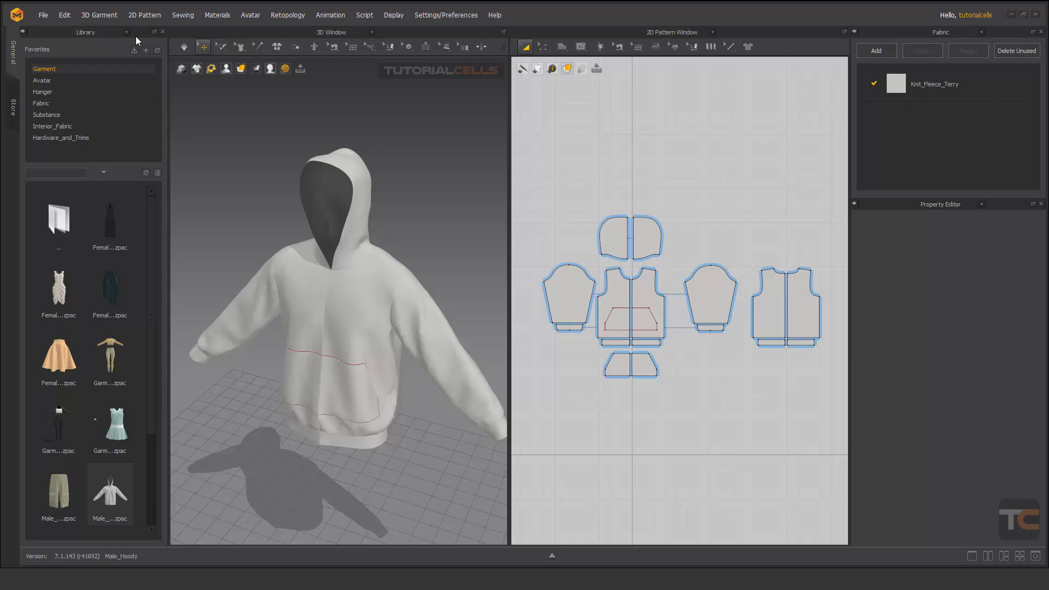
- Check the 3D Window panel list, then select the hoodie's front body and right sleeve pieces
{"action": "left_click", "coordinate": [372, 33]}
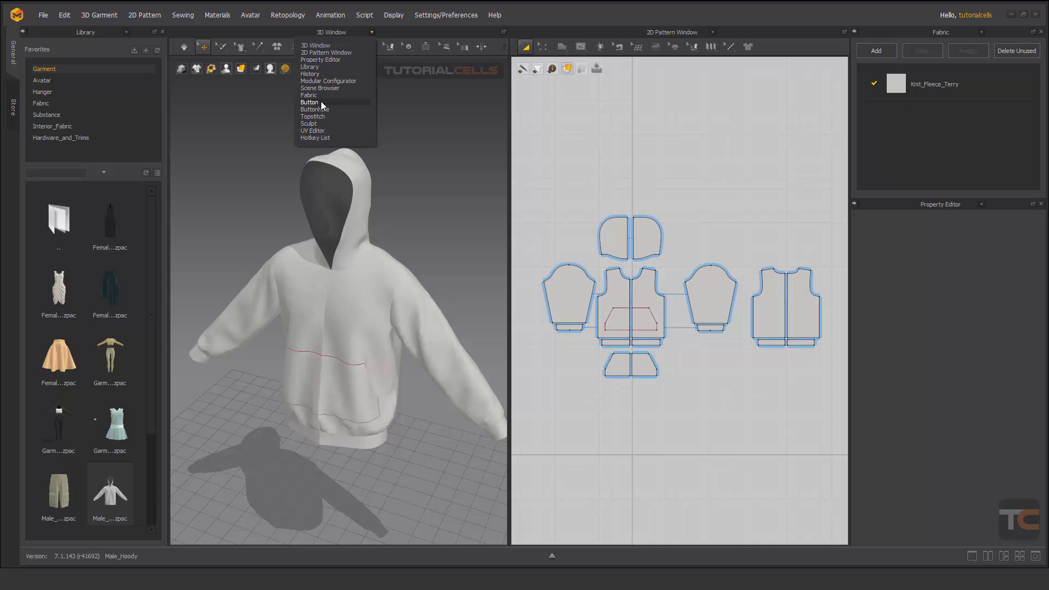
{"action": "left_click", "coordinate": [556, 95]}
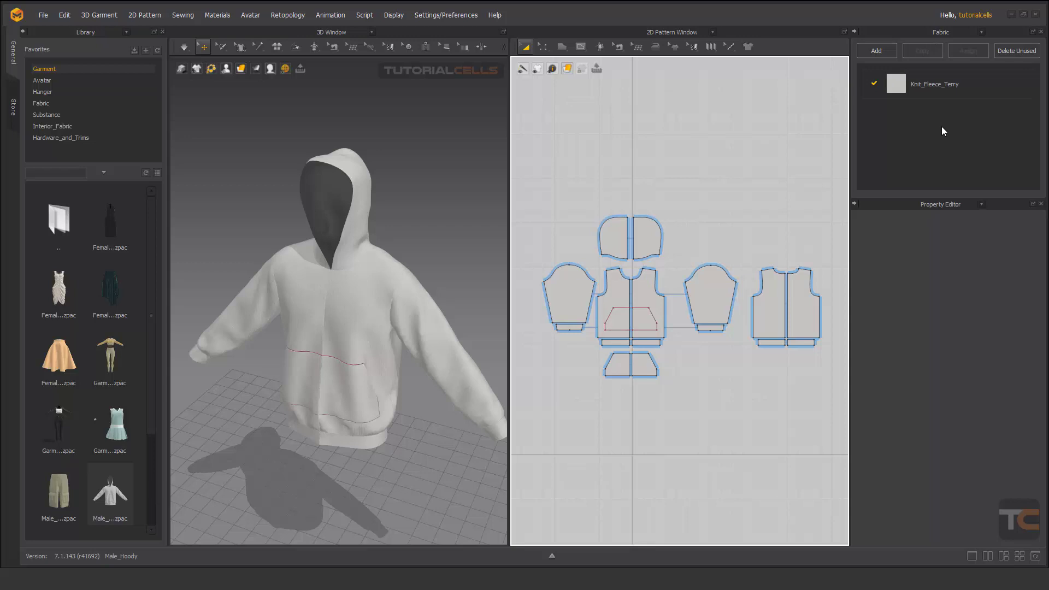
{"action": "left_click", "coordinate": [361, 297]}
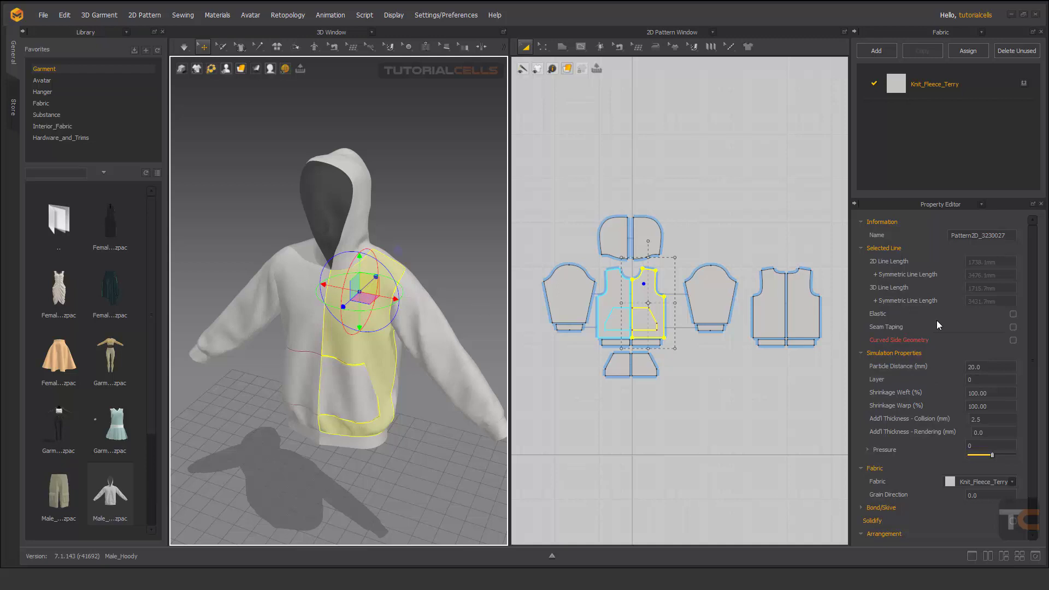
{"action": "left_click", "coordinate": [721, 295]}
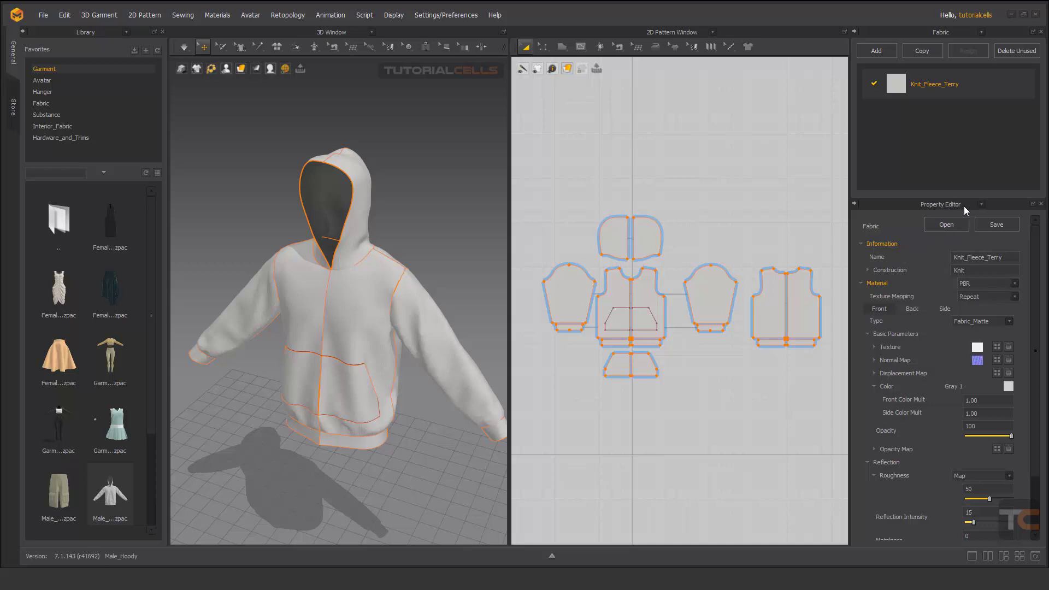
- Switch the properties pane to the Button list and select the Default Button
{"action": "left_click", "coordinate": [981, 205]}
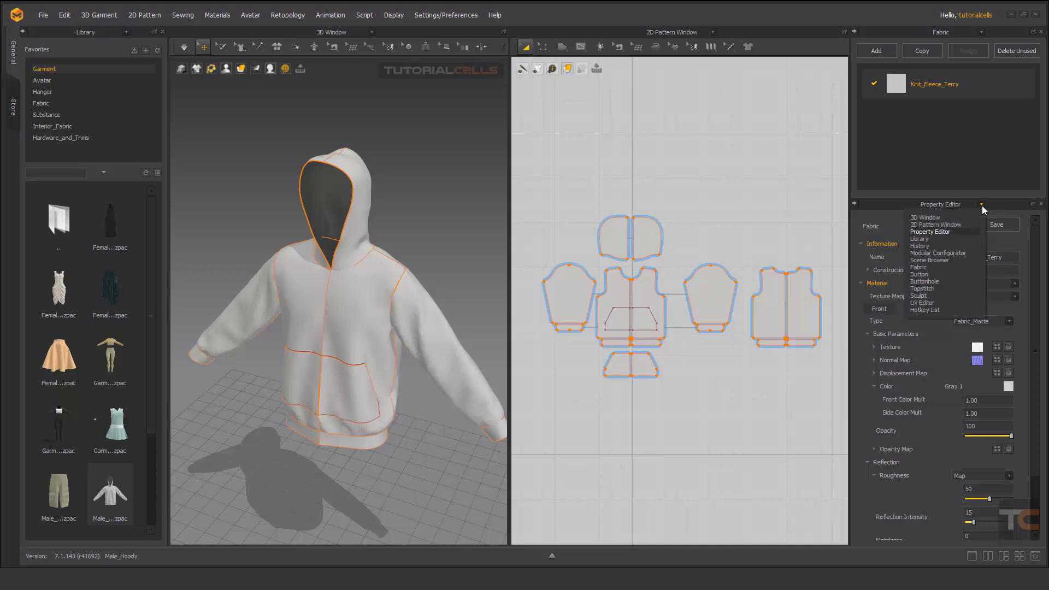
{"action": "left_click", "coordinate": [924, 276]}
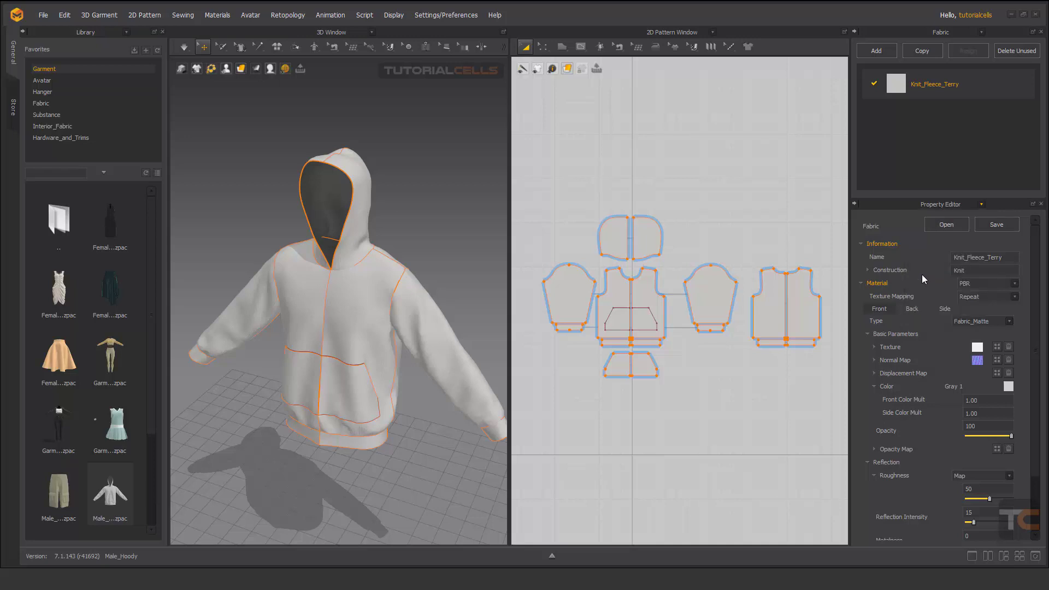
{"action": "left_click", "coordinate": [923, 259]}
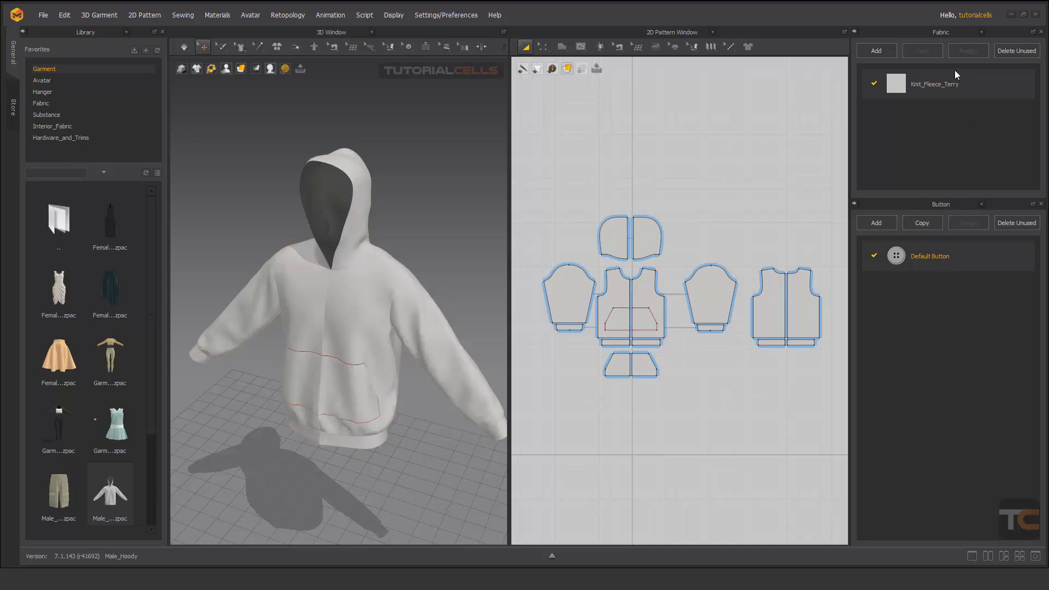
- Switch that pane back to the Property Editor and inspect the Fabric panel's panel types
{"action": "left_click", "coordinate": [982, 205]}
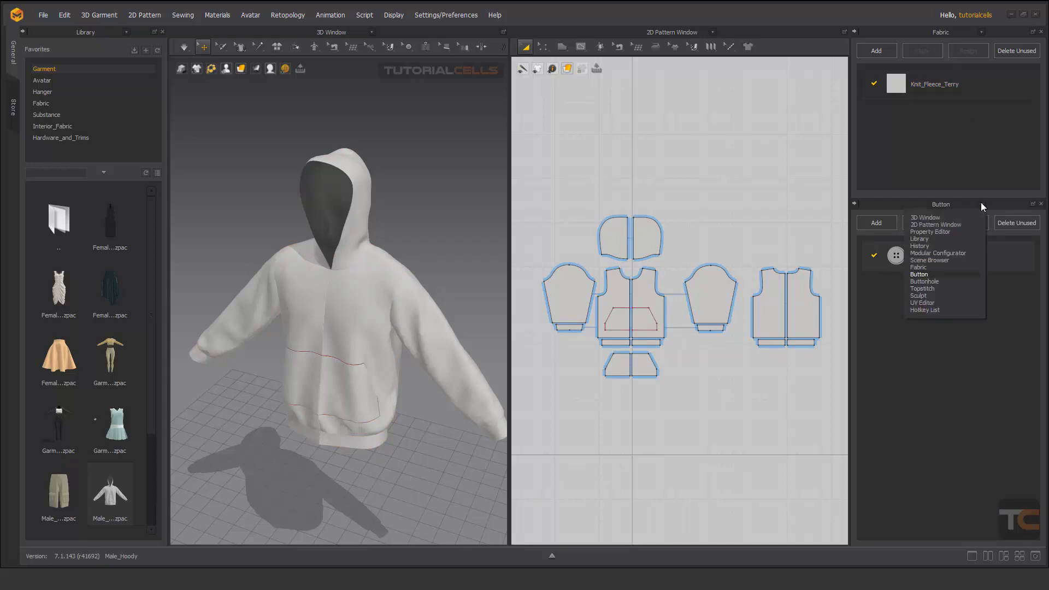
{"action": "left_click", "coordinate": [941, 232]}
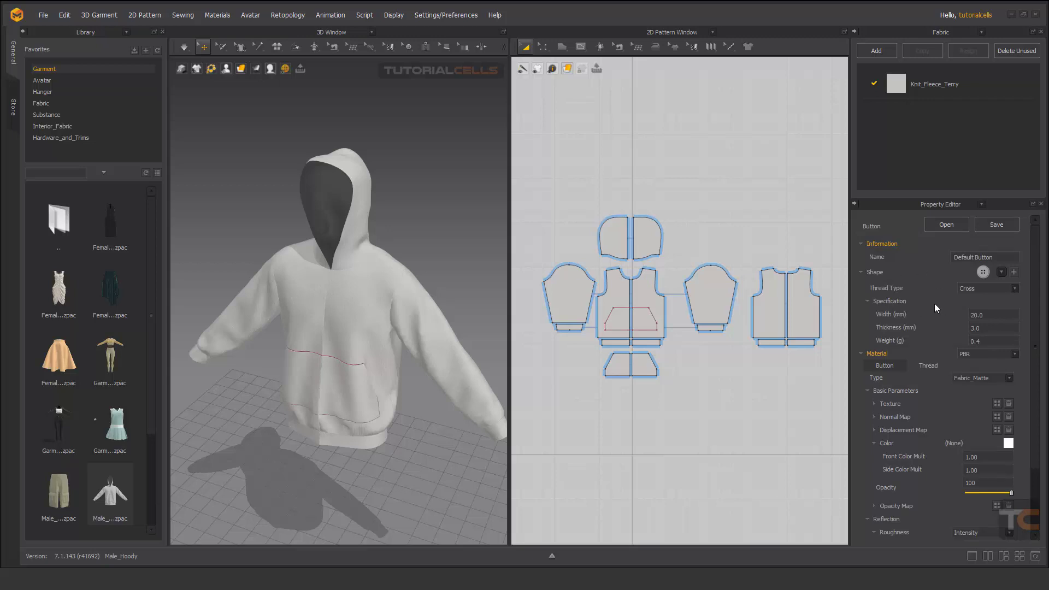
{"action": "left_click", "coordinate": [982, 33]}
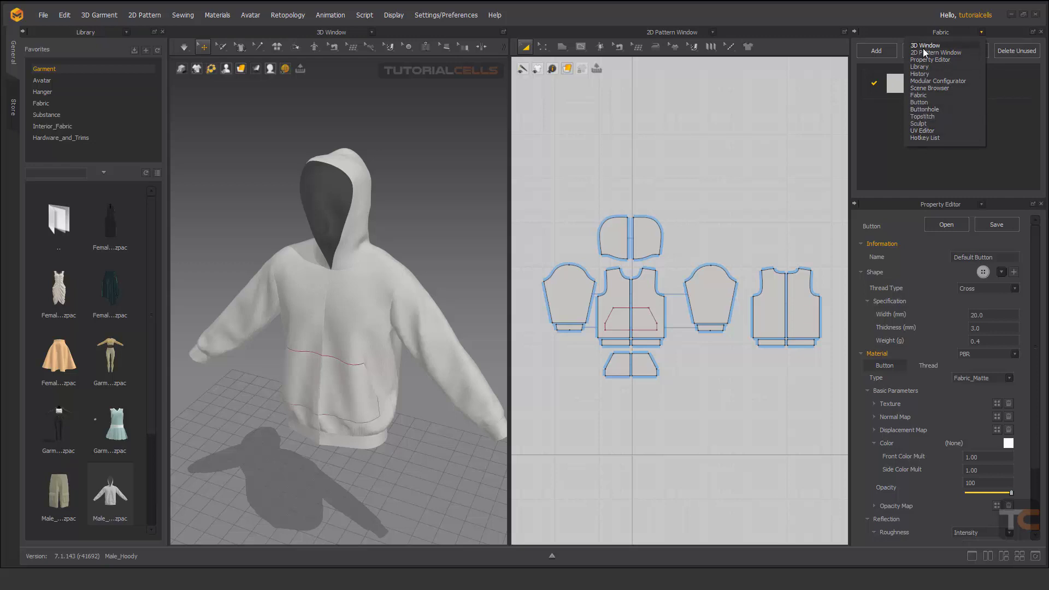
{"action": "left_click", "coordinate": [998, 119]}
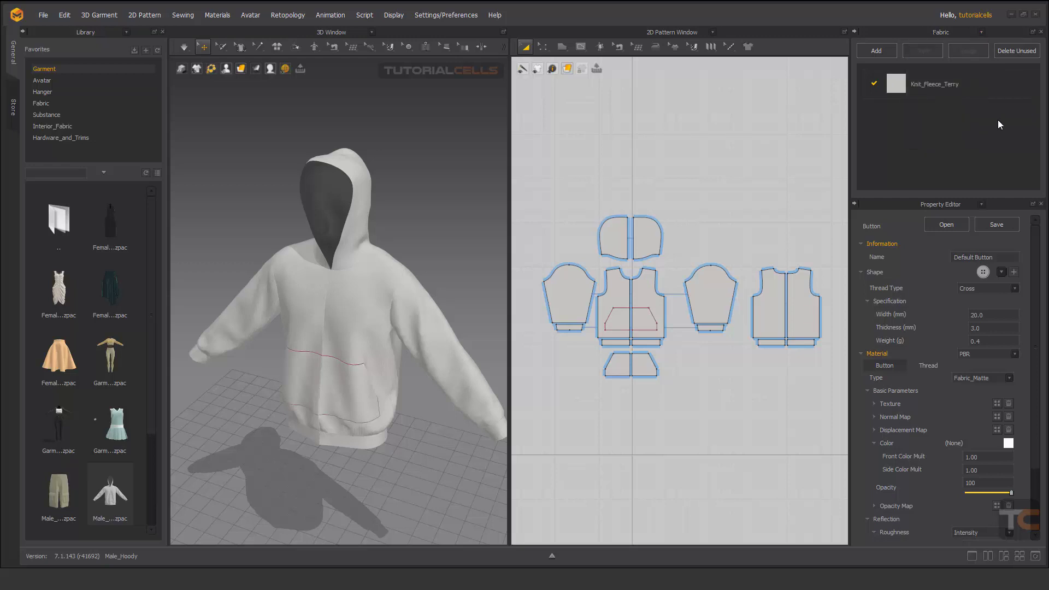
- Float the fabric list as its own window and turn it into the UV Editor
{"action": "left_click", "coordinate": [1033, 33]}
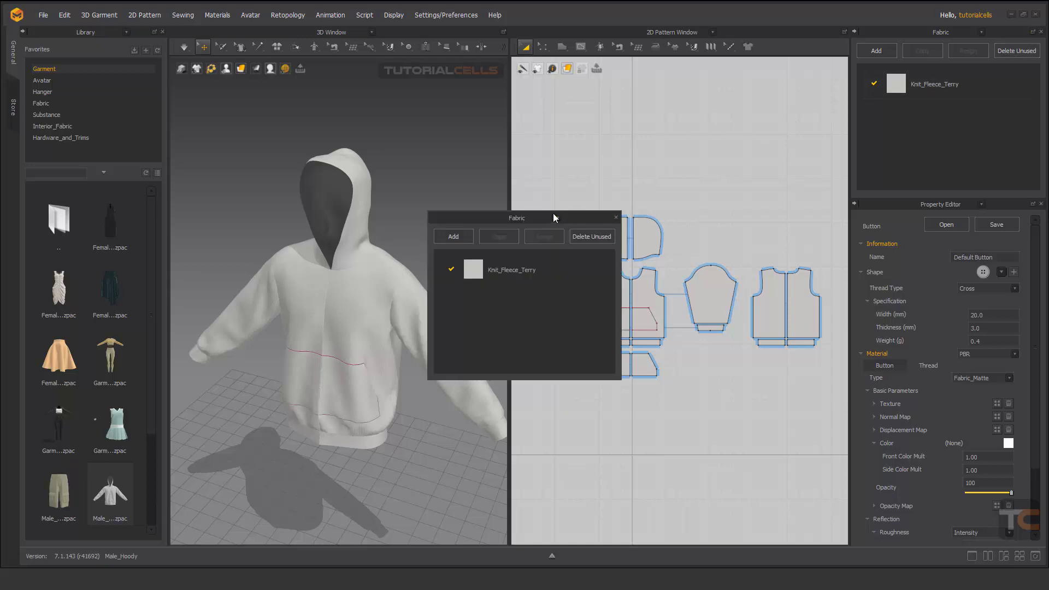
{"action": "left_click_drag", "start_coordinate": [575, 221], "coordinate": [594, 196]}
{"action": "left_click", "coordinate": [578, 194]}
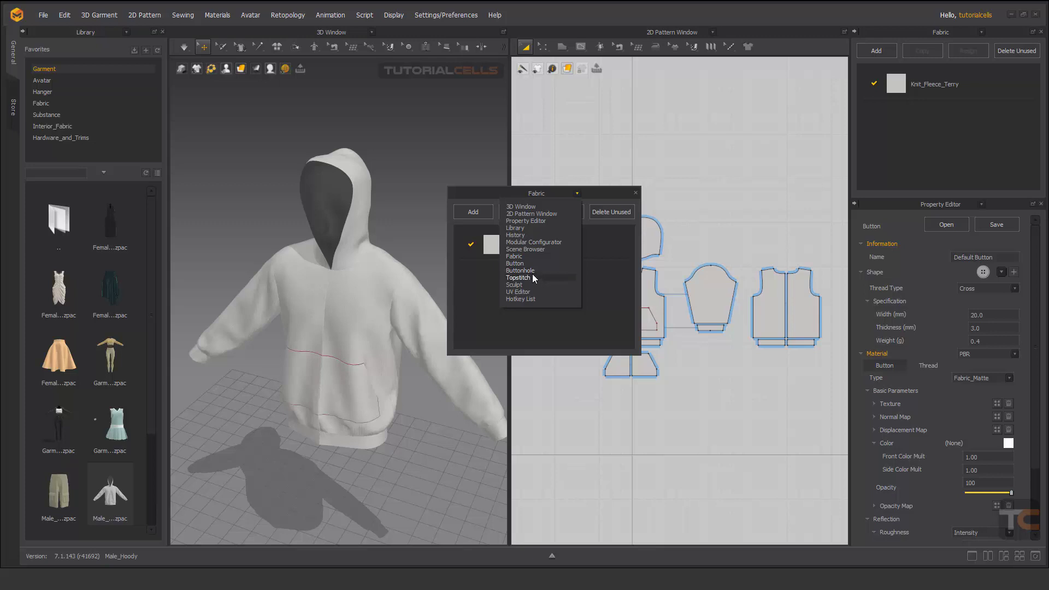
{"action": "left_click", "coordinate": [528, 292]}
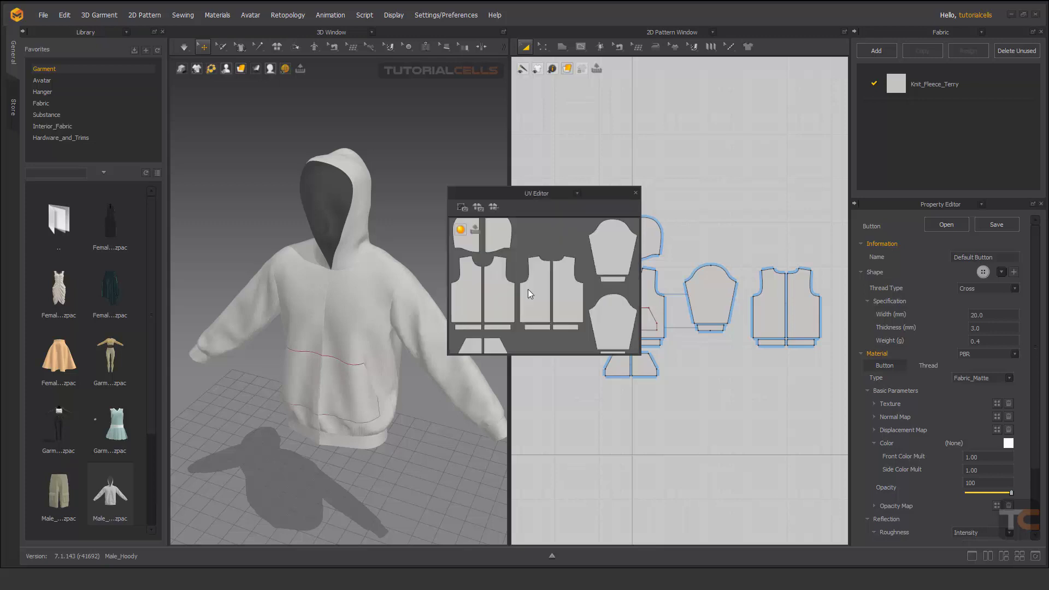
- Enlarge the floating UV Editor, move it up and left, then close it
{"action": "left_click", "coordinate": [540, 196]}
{"action": "left_click", "coordinate": [511, 169]}
{"action": "left_click_drag", "start_coordinate": [641, 355], "coordinate": [763, 483]}
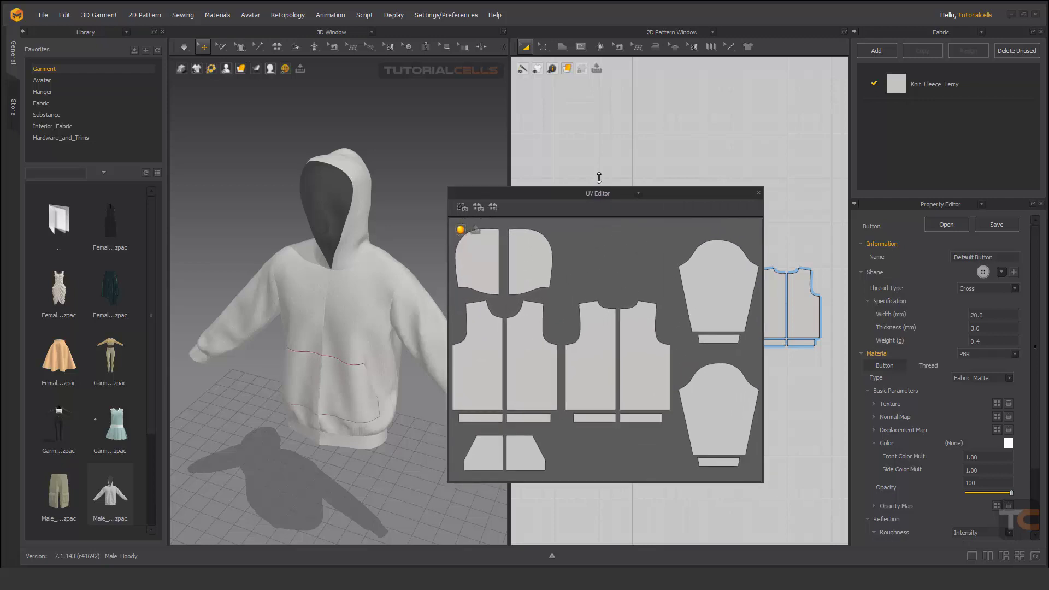
{"action": "left_click_drag", "start_coordinate": [674, 191], "coordinate": [598, 145]}
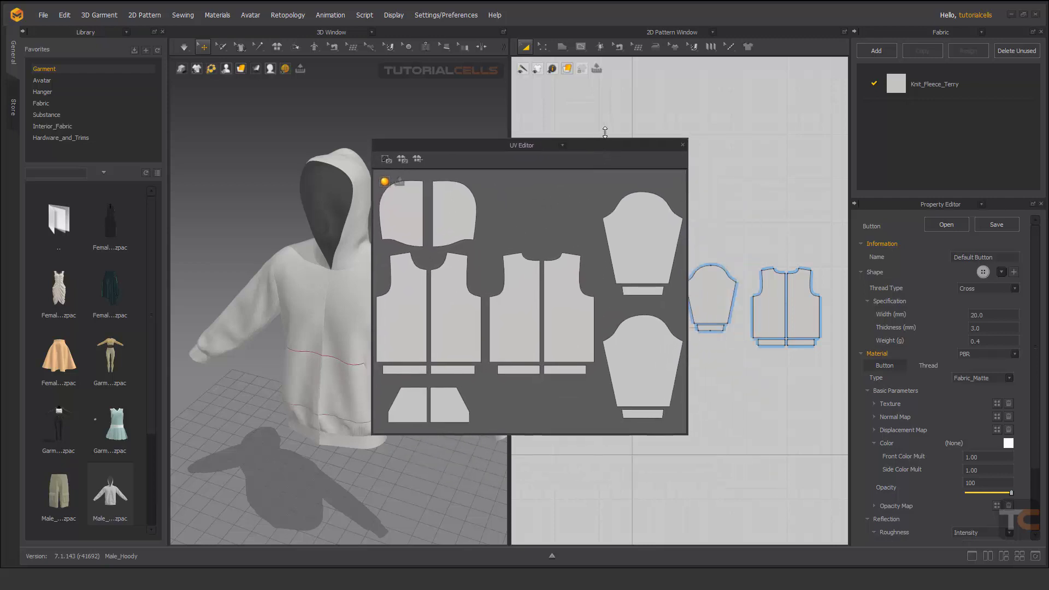
{"action": "left_click", "coordinate": [682, 145]}
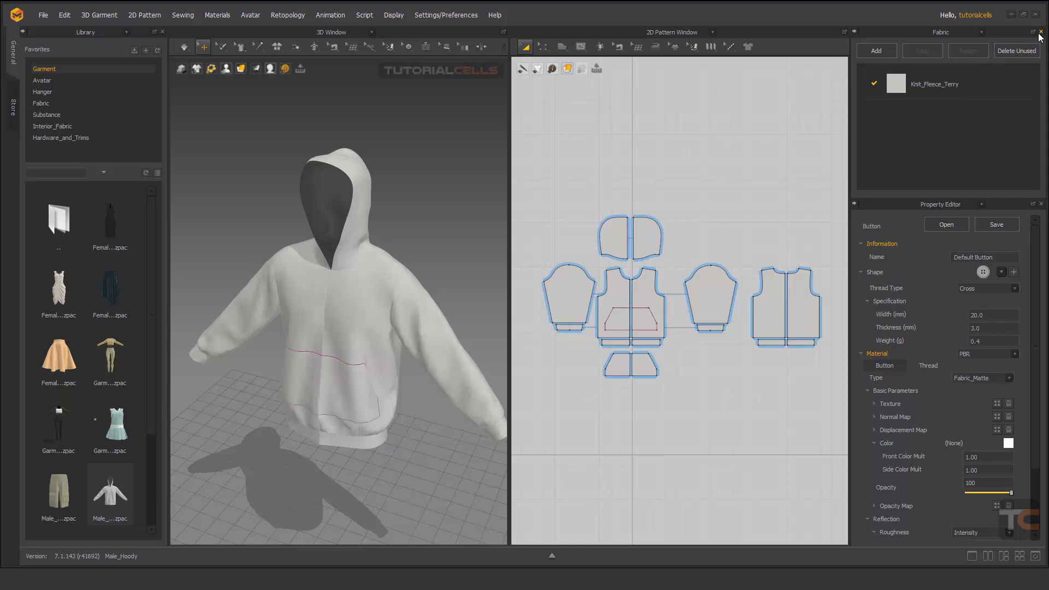
- Collapse and re-dock the Fabric list and Property Editor, then widen the 3D view against the pattern view
{"action": "left_click", "coordinate": [856, 31]}
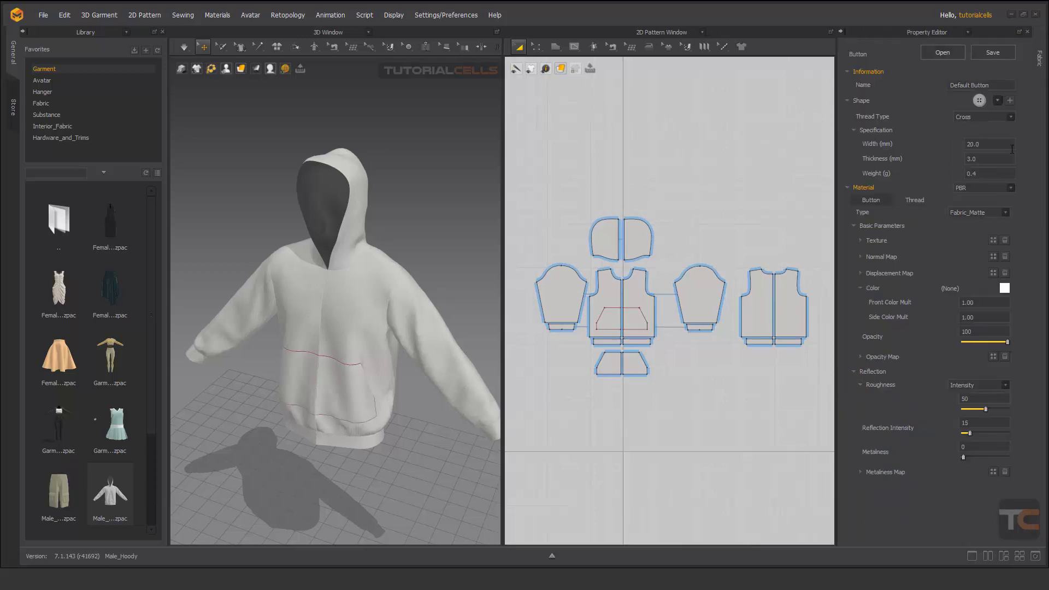
{"action": "left_click", "coordinate": [841, 31]}
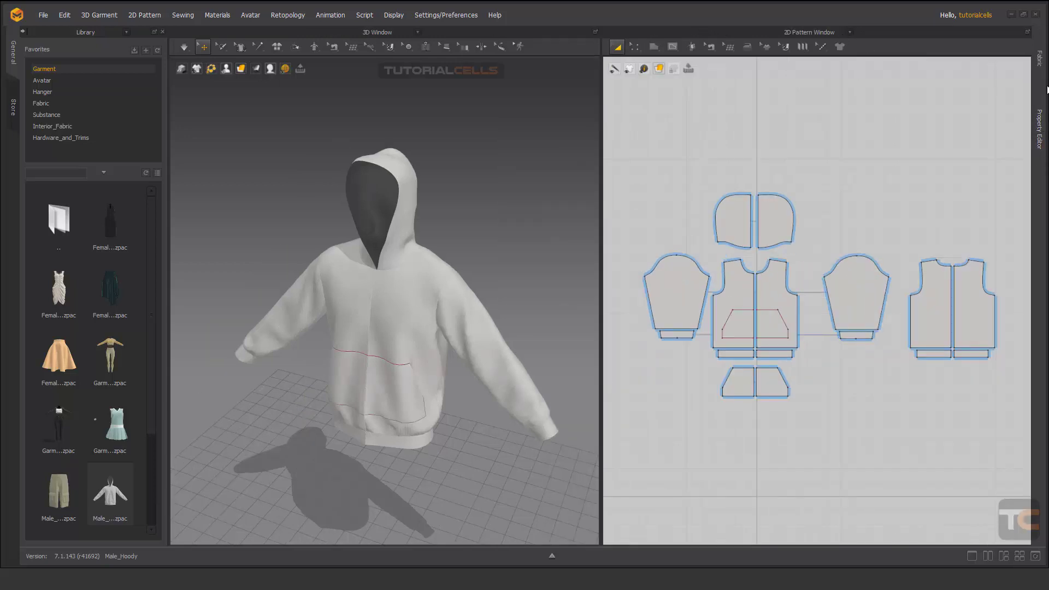
{"action": "left_click", "coordinate": [1040, 61]}
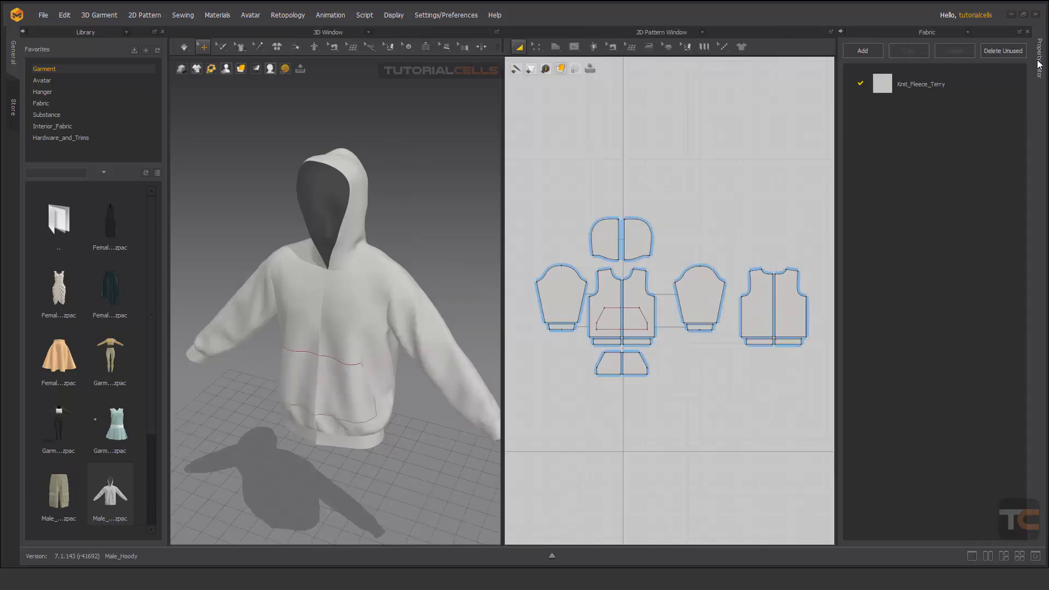
{"action": "left_click", "coordinate": [1039, 68]}
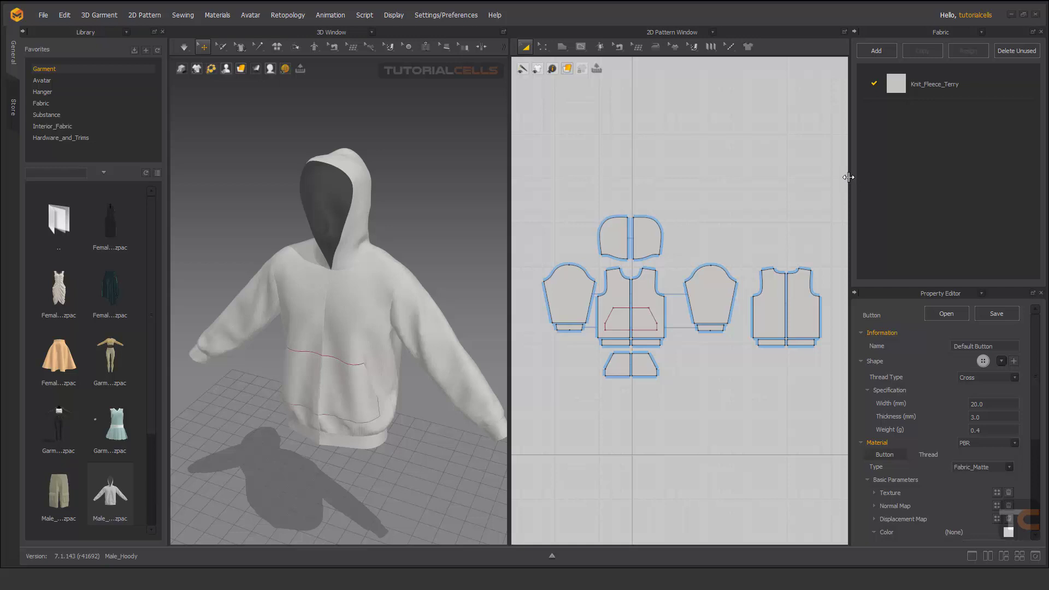
{"action": "left_click_drag", "start_coordinate": [849, 176], "coordinate": [809, 164]}
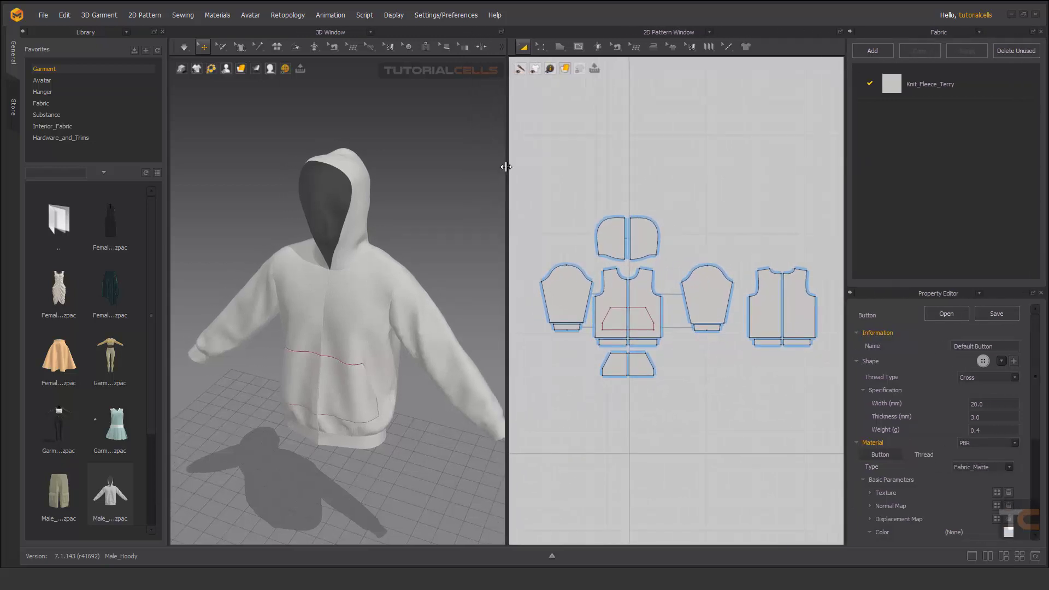
{"action": "left_click_drag", "start_coordinate": [502, 169], "coordinate": [511, 165]}
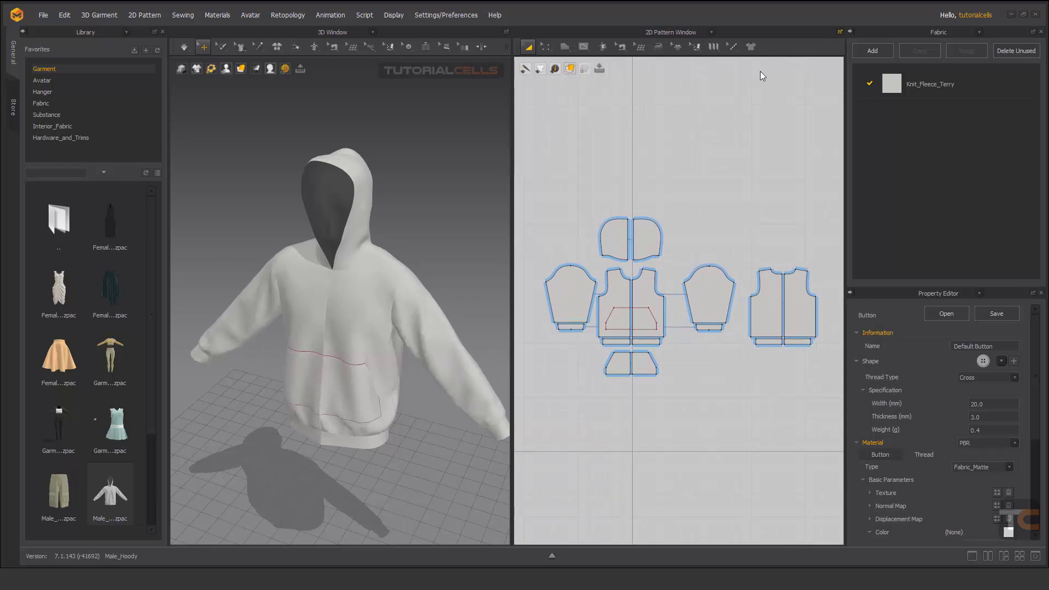
- Float and close the 2D Pattern window, then orbit the second 3D view around the hoodie
{"action": "left_click", "coordinate": [840, 31]}
{"action": "left_click", "coordinate": [684, 42]}
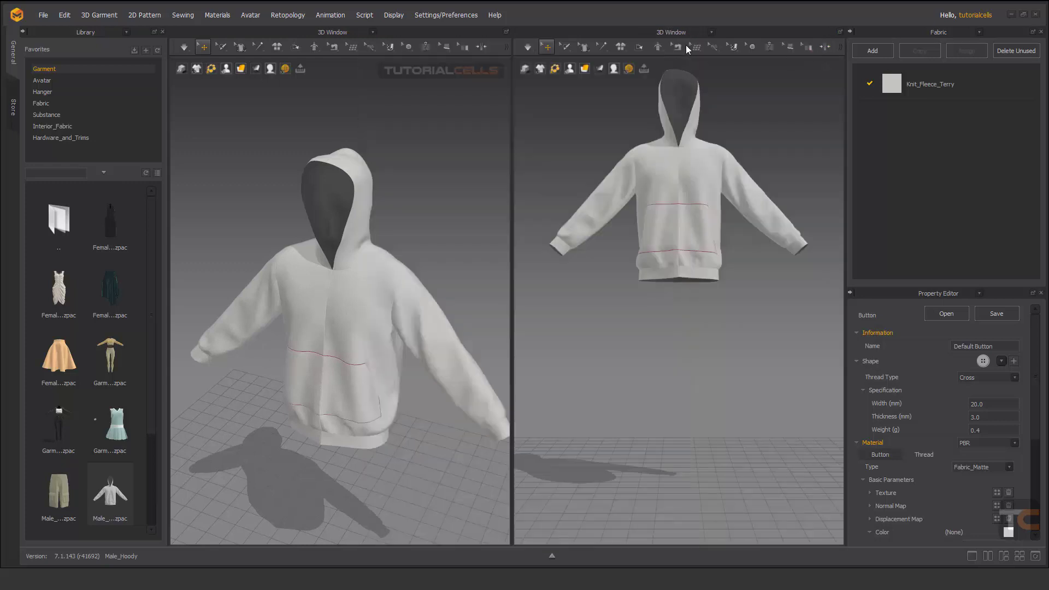
{"action": "right_click_drag", "start_coordinate": [690, 164], "coordinate": [677, 197]}
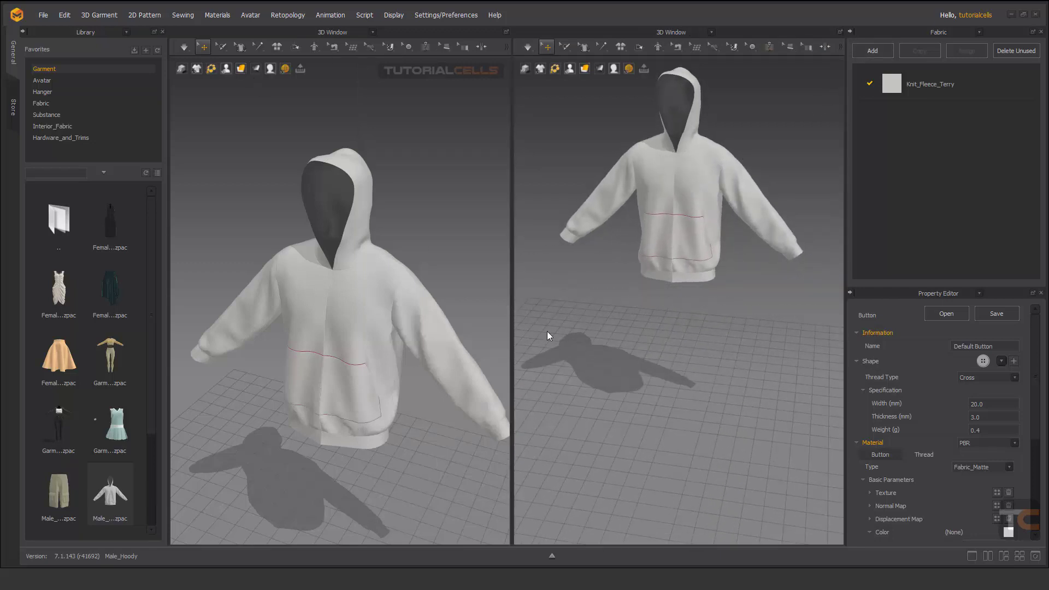
- Switch the viewport layout from single to dual and finally to quad 3D views
{"action": "left_click", "coordinate": [972, 556]}
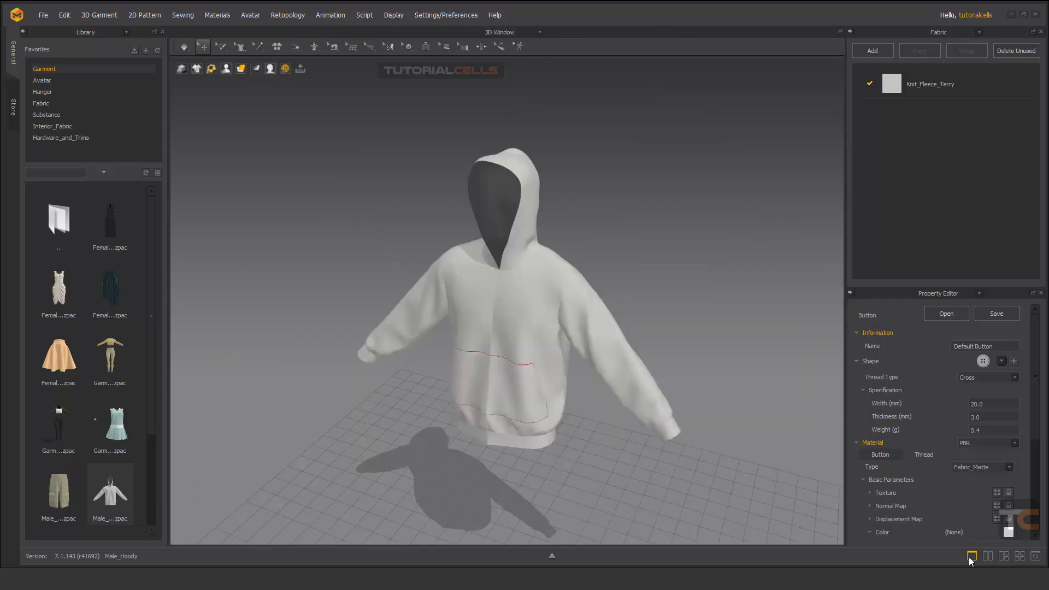
{"action": "left_click", "coordinate": [1004, 556]}
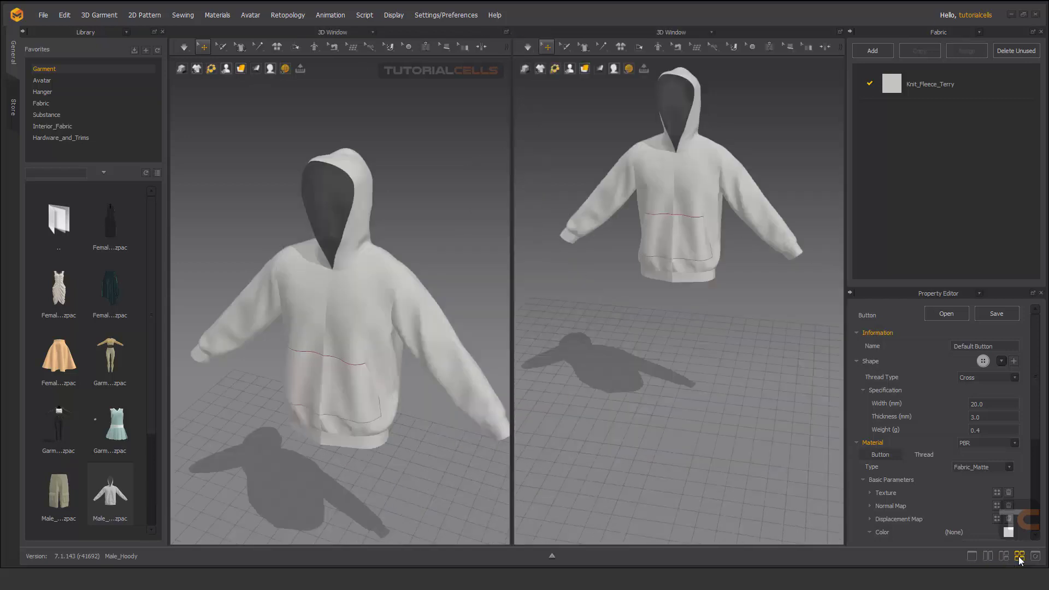
{"action": "left_click", "coordinate": [1020, 557]}
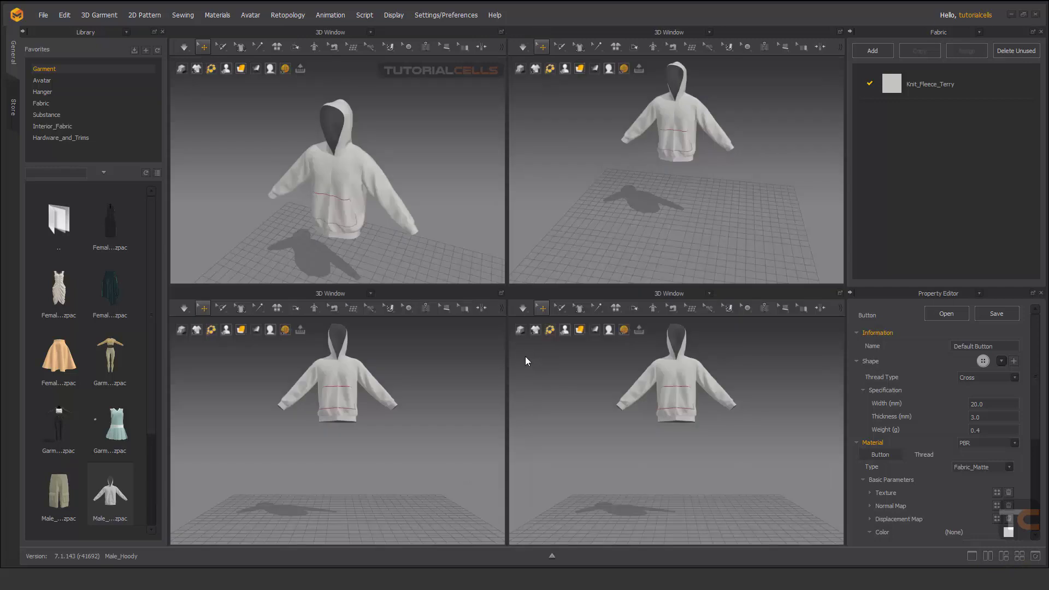
- Turn one lower 3D view into the Library and the other into the History panel
{"action": "left_click", "coordinate": [709, 294]}
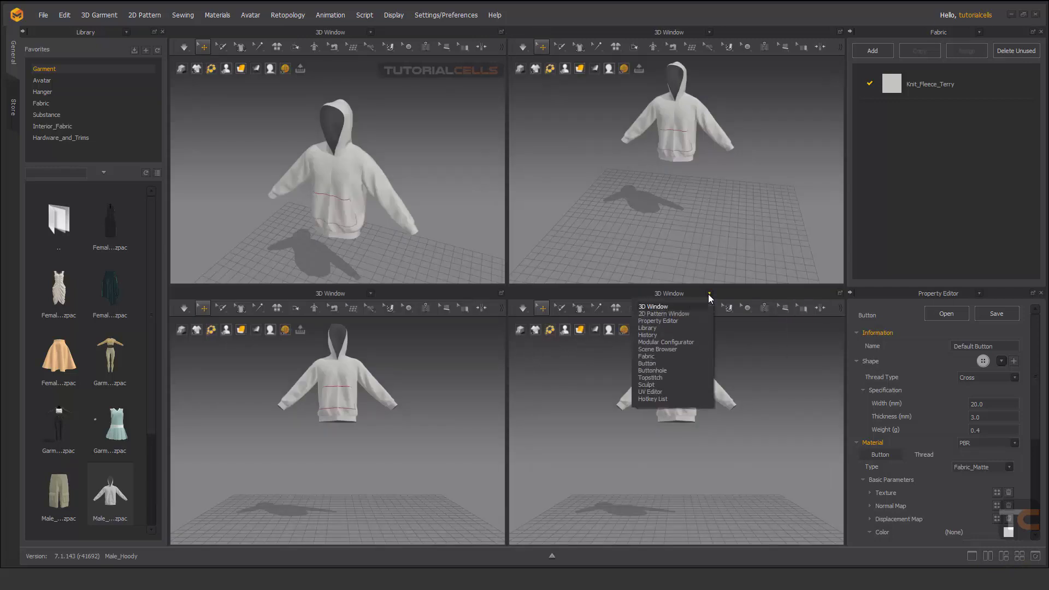
{"action": "left_click", "coordinate": [661, 328]}
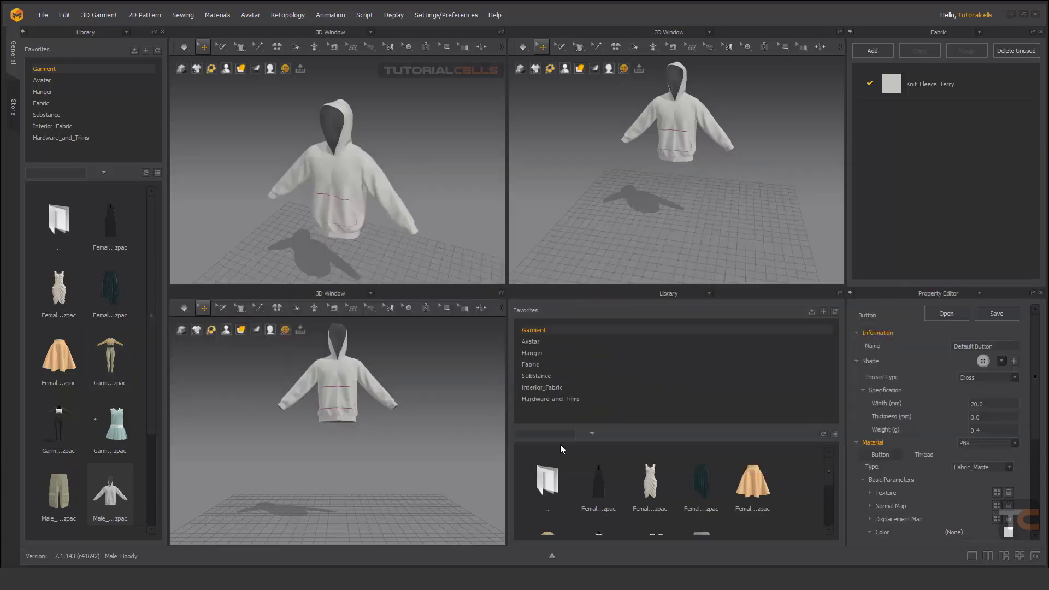
{"action": "left_click", "coordinate": [371, 293]}
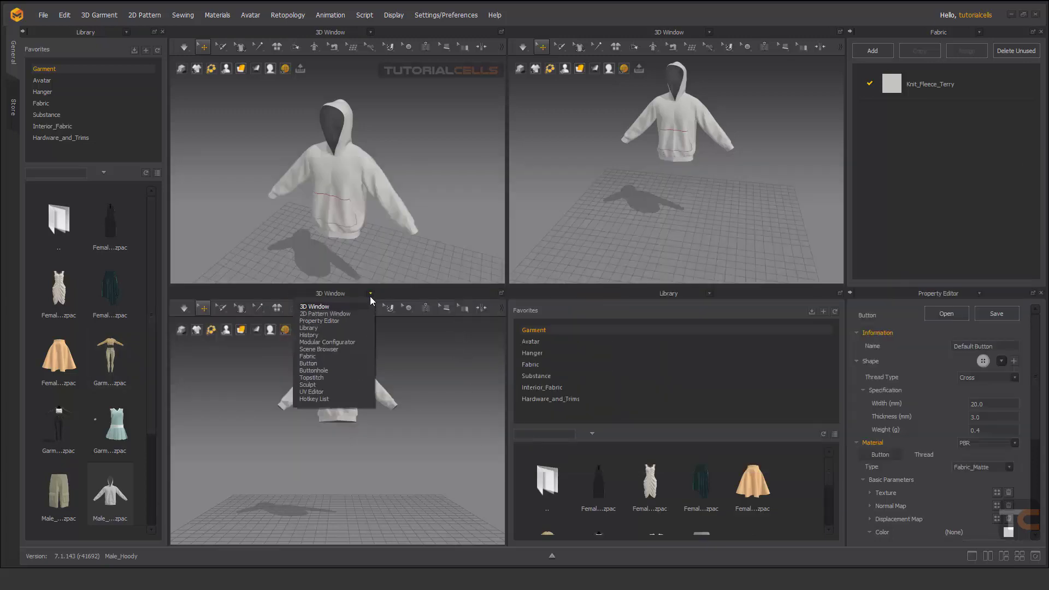
{"action": "left_click", "coordinate": [336, 335]}
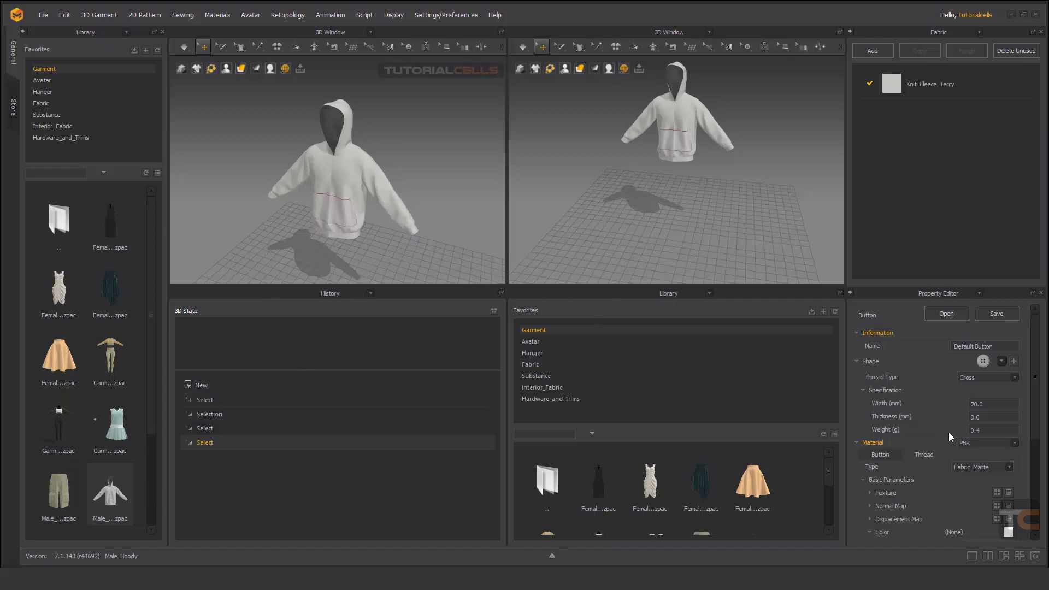
- Switch to the side-by-side 3D/2D layout and orbit and zoom down onto the hoodie
{"action": "left_click", "coordinate": [1036, 556]}
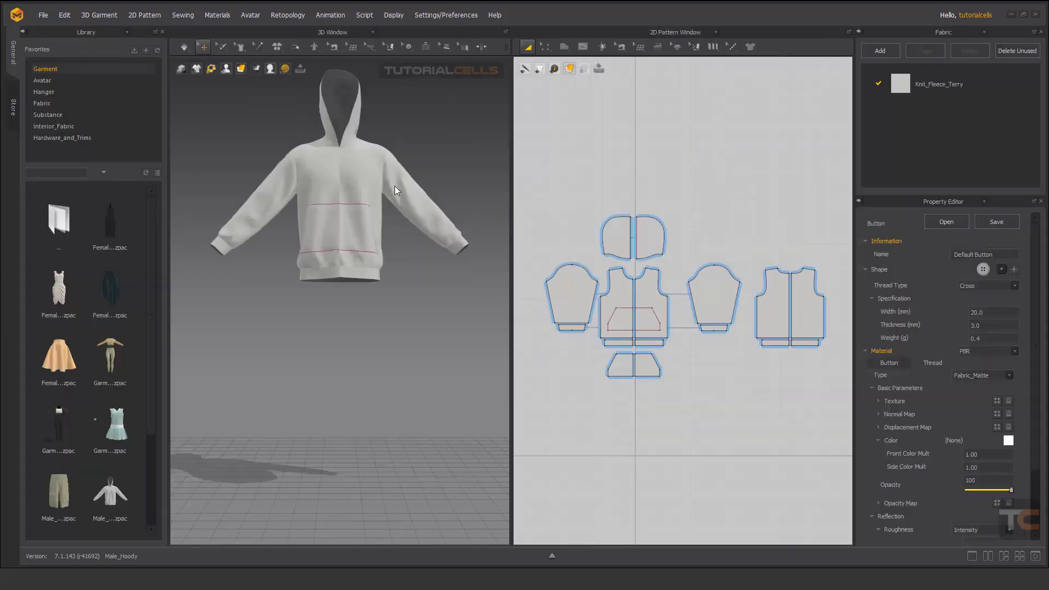
{"action": "right_click_drag", "start_coordinate": [395, 190], "coordinate": [372, 302]}
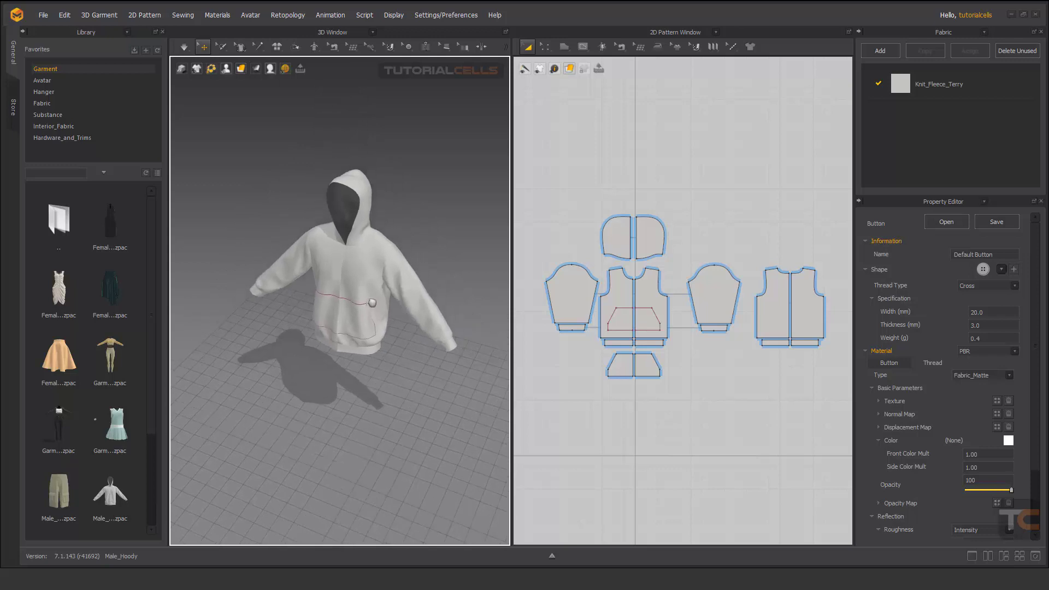
{"action": "scroll", "coordinate": [372, 302], "scroll_direction": "up", "scroll_amount": 3}
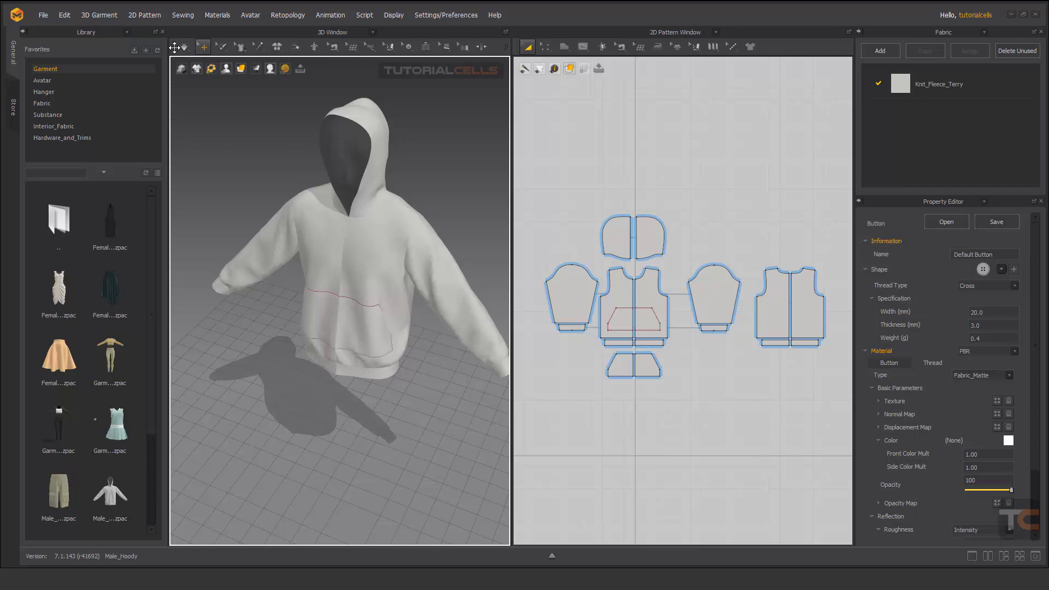
- Dock the 3D toolbar vertically on the left and the 2D pattern toolbar on the right
{"action": "left_click_drag", "start_coordinate": [174, 48], "coordinate": [171, 65]}
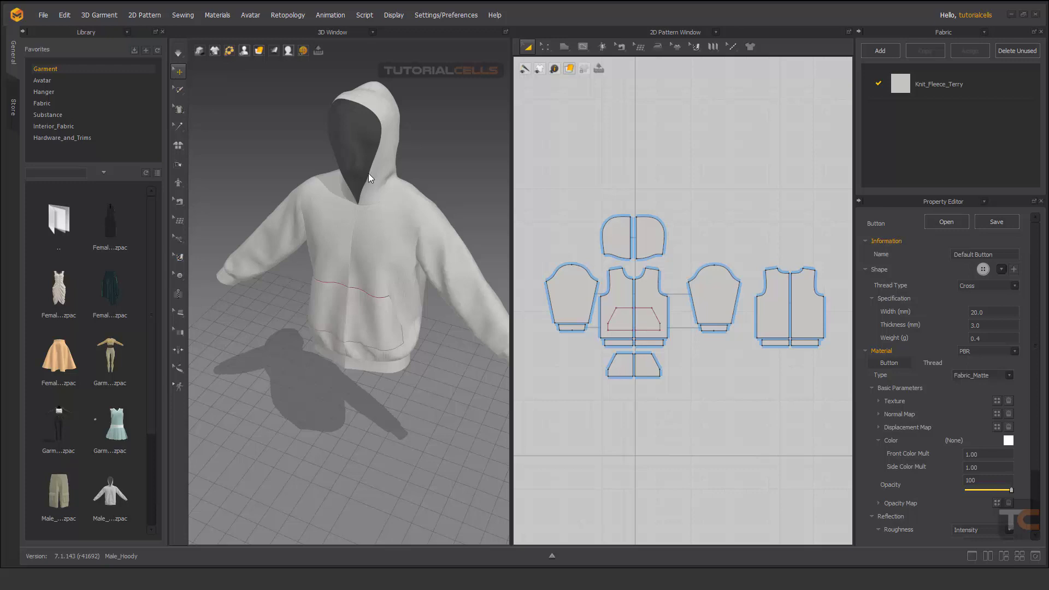
{"action": "left_click_drag", "start_coordinate": [517, 47], "coordinate": [844, 103]}
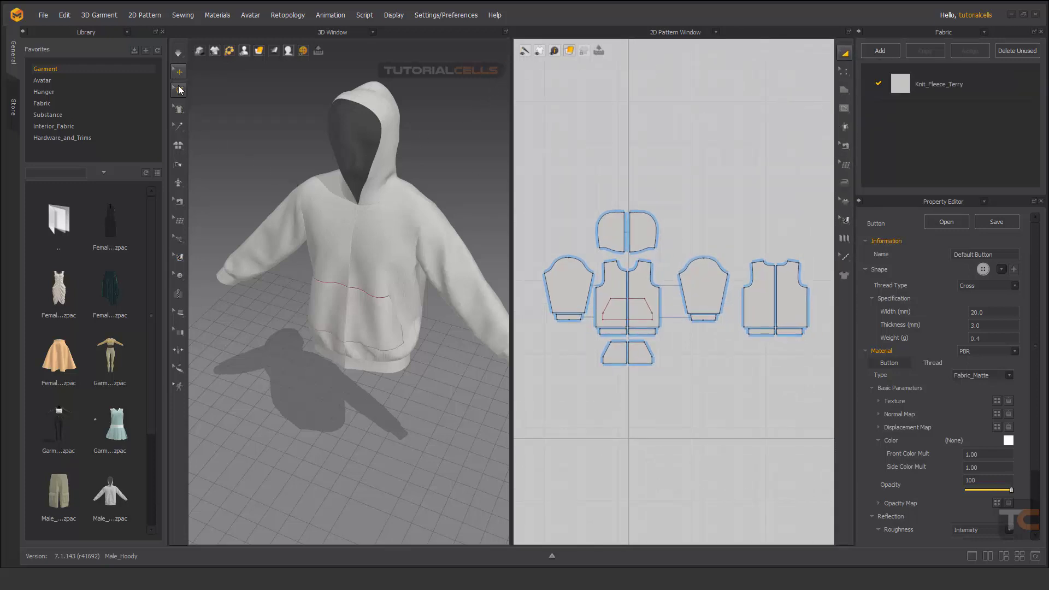
{"action": "mouse_move", "coordinate": [179, 146]}
- Restore the avatar tools row, re-dock the 3D toolbar vertically, and orbit the hoodie
{"action": "left_click_drag", "start_coordinate": [177, 43], "coordinate": [205, 50]}
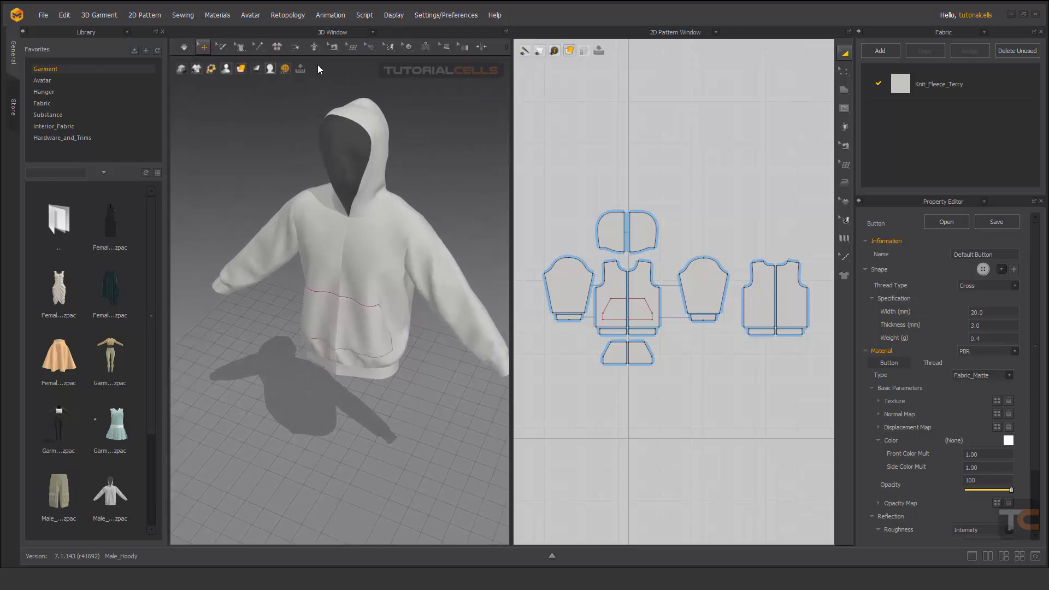
{"action": "left_click", "coordinate": [505, 48]}
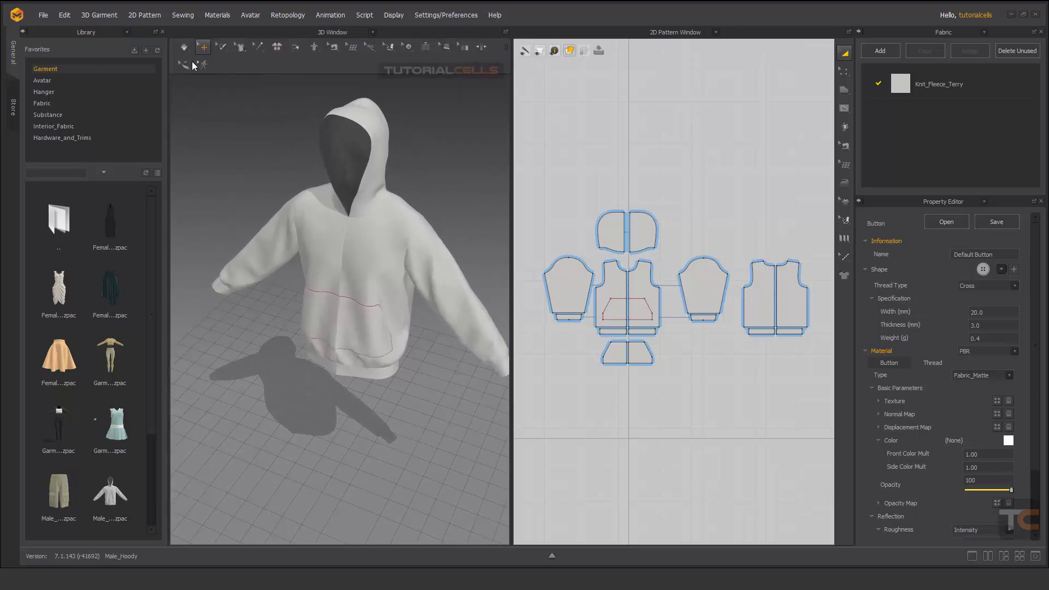
{"action": "left_click", "coordinate": [209, 110]}
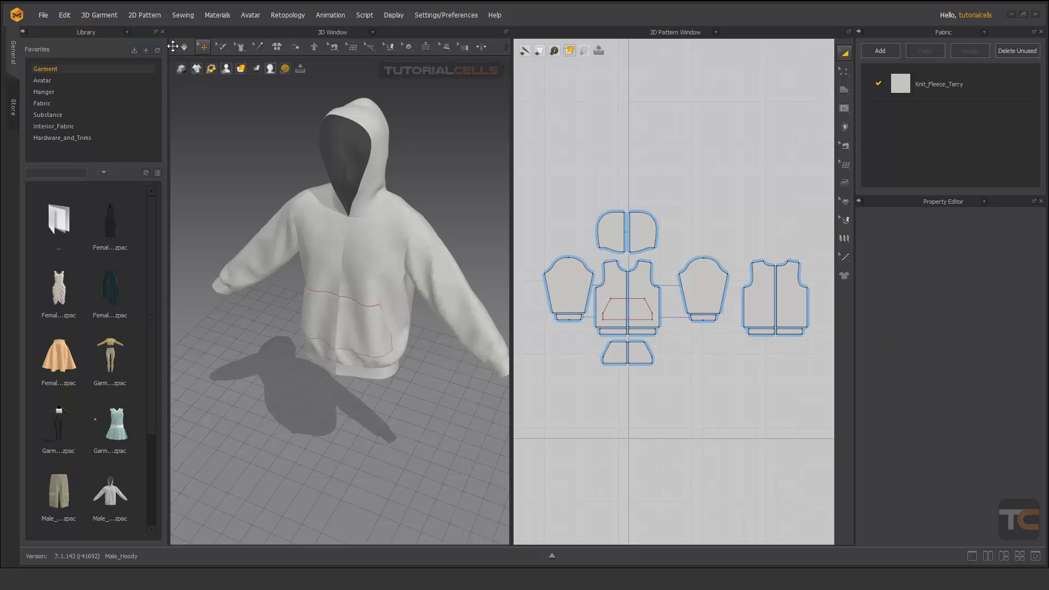
{"action": "left_click_drag", "start_coordinate": [173, 46], "coordinate": [173, 67]}
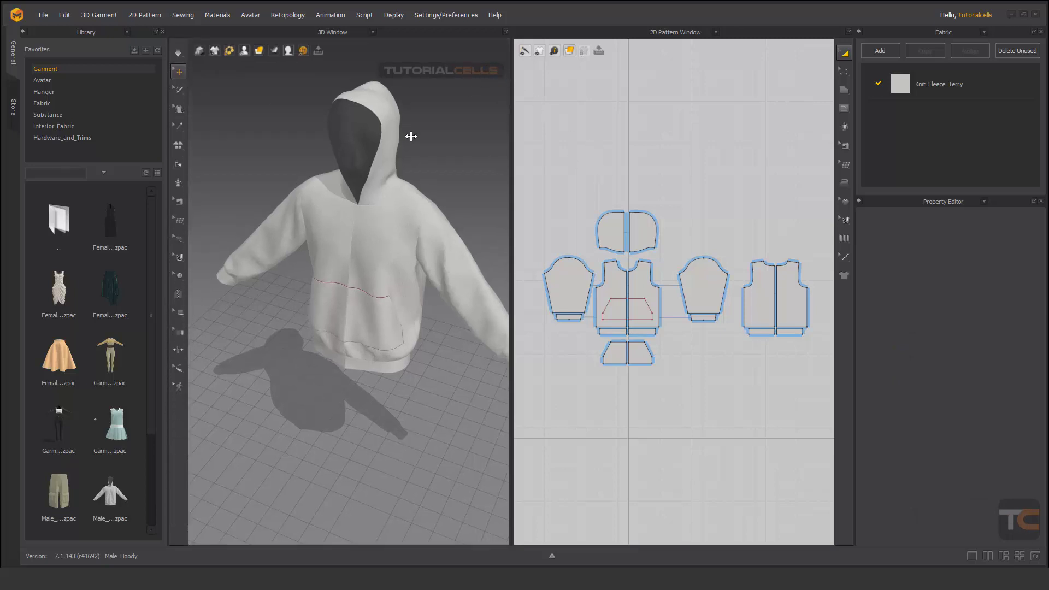
{"action": "right_click_drag", "start_coordinate": [398, 173], "coordinate": [410, 192]}
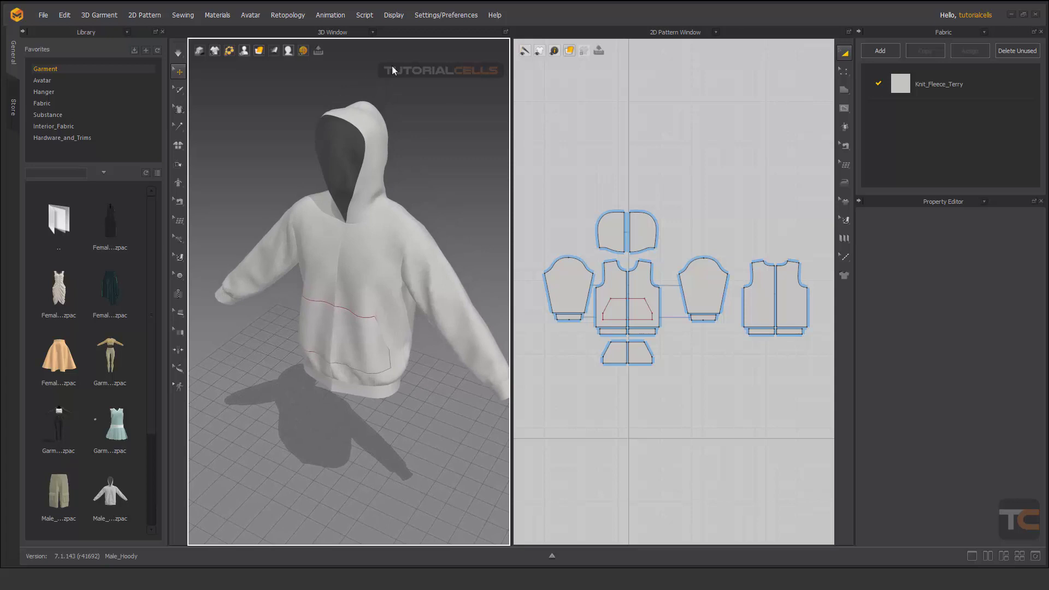
{"action": "left_click", "coordinate": [431, 15]}
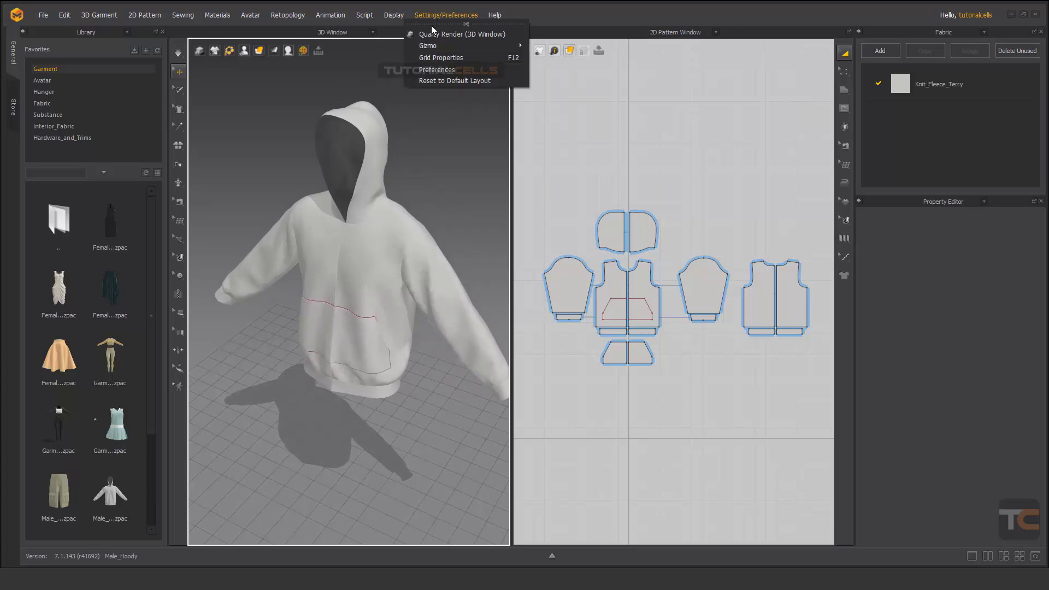
- Set the User Interface unit system preference to Centimeter and acknowledge the restart notice
{"action": "left_click", "coordinate": [440, 72]}
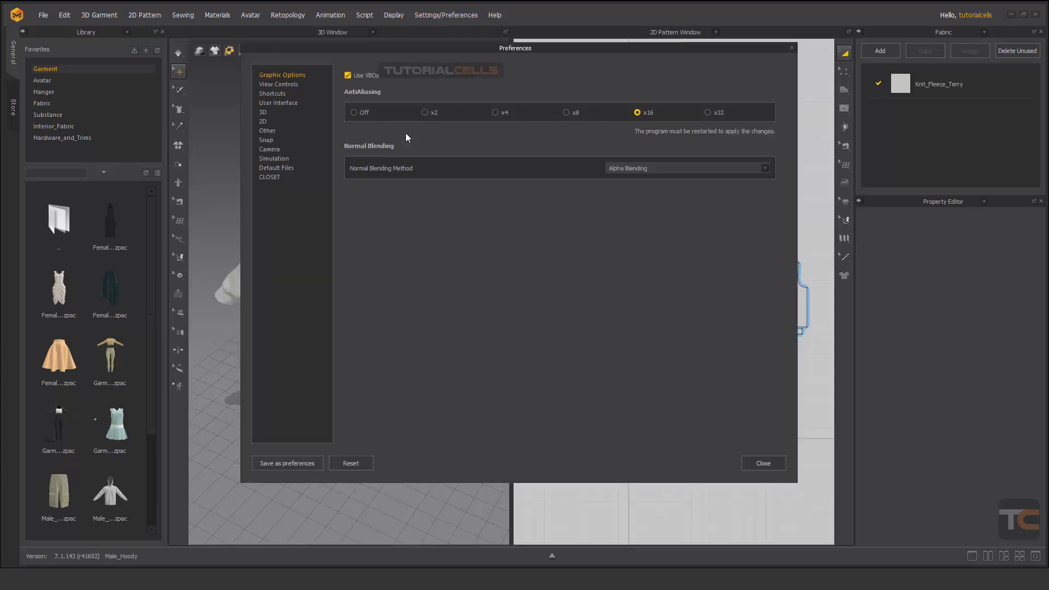
{"action": "left_click", "coordinate": [284, 106]}
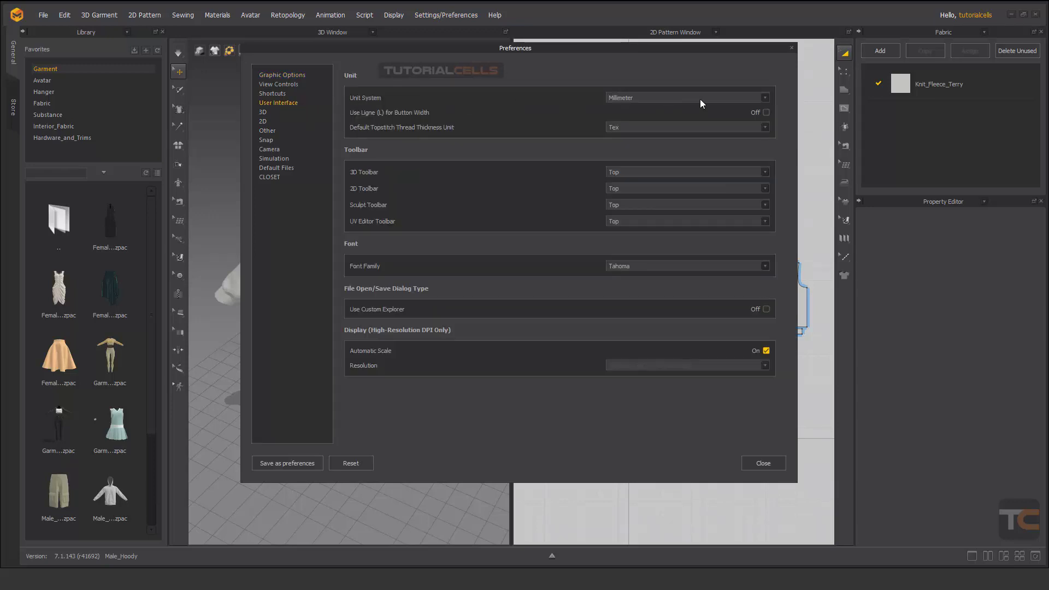
{"action": "left_click", "coordinate": [764, 98]}
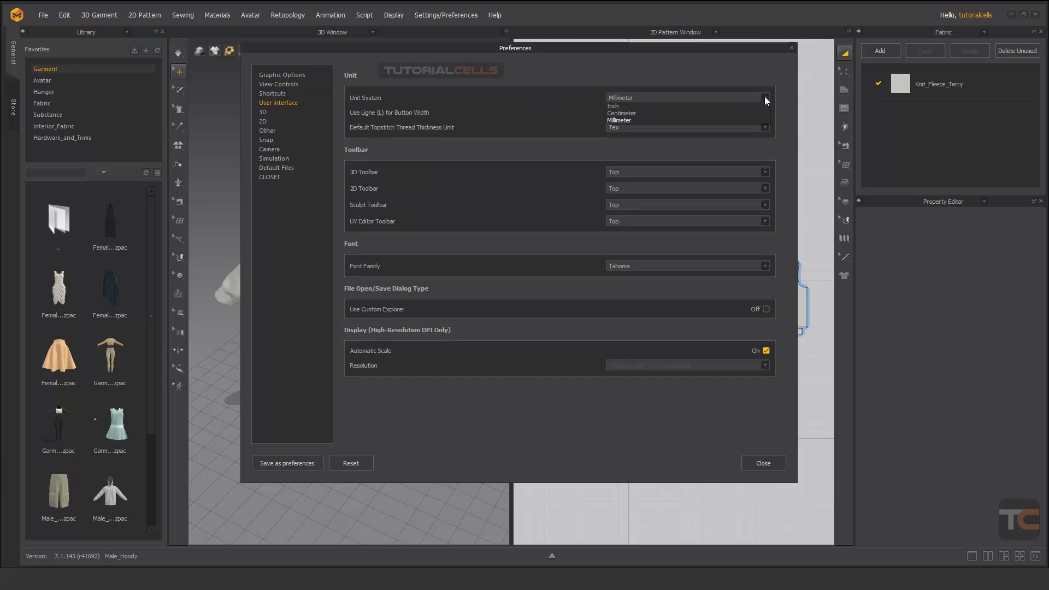
{"action": "left_click", "coordinate": [651, 114]}
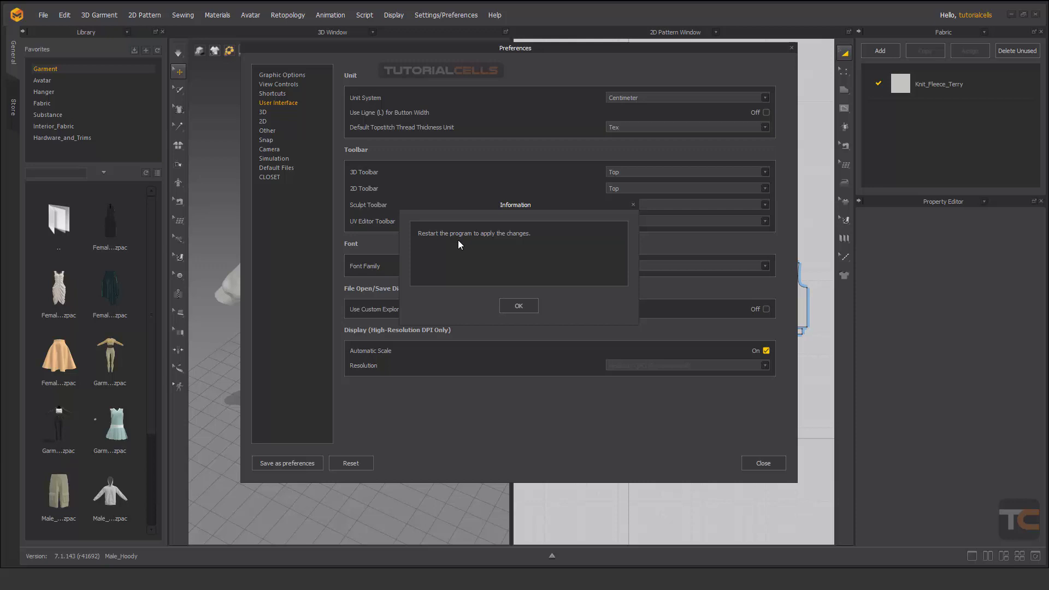
{"action": "left_click", "coordinate": [519, 305]}
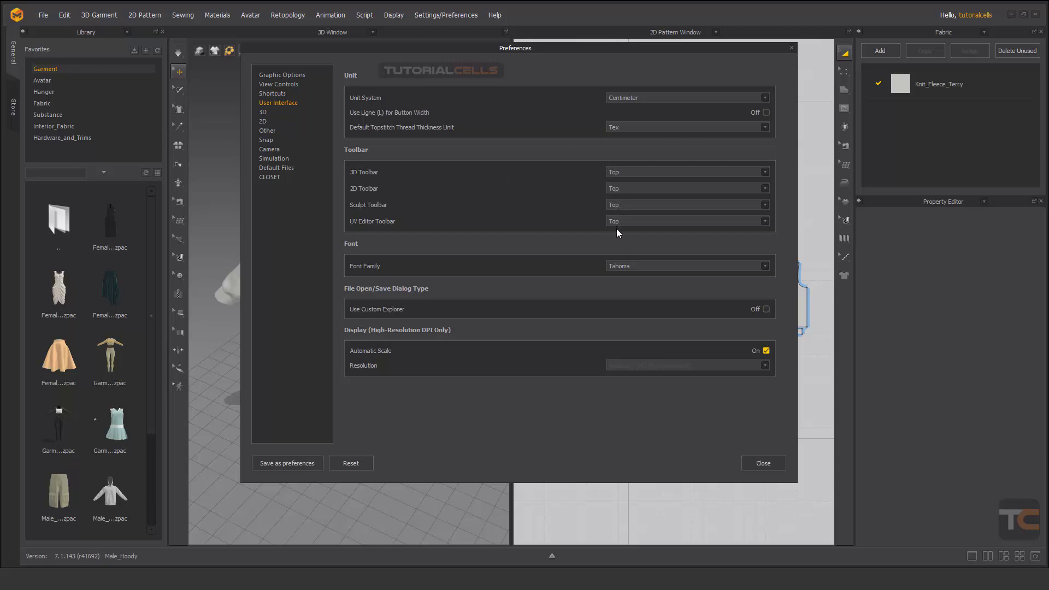
- Review the 3D Toolbar placement options, keep it at Top, and close Preferences
{"action": "left_click", "coordinate": [761, 172]}
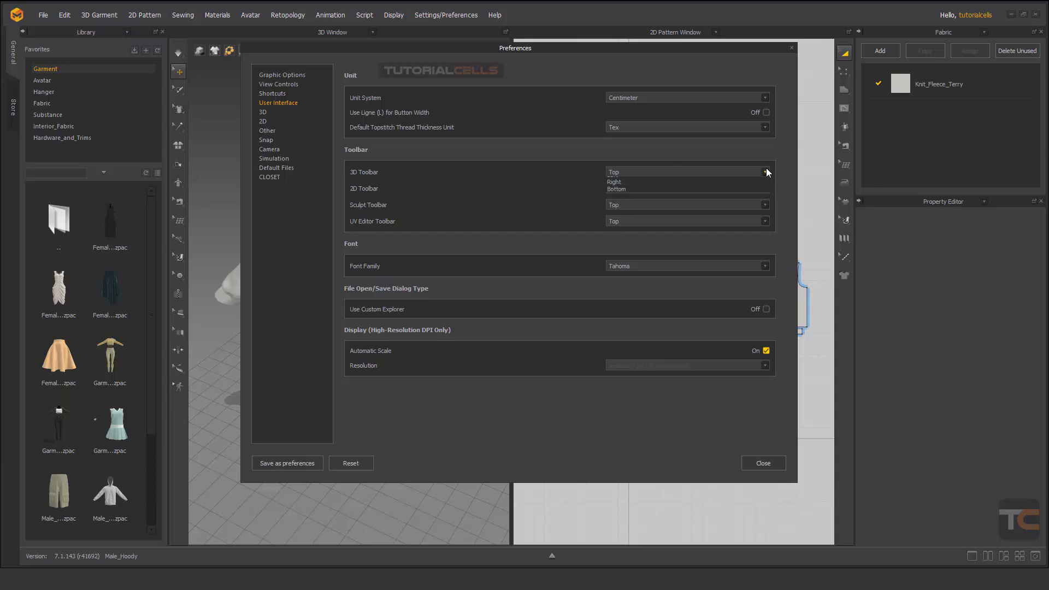
{"action": "key", "text": "Escape"}
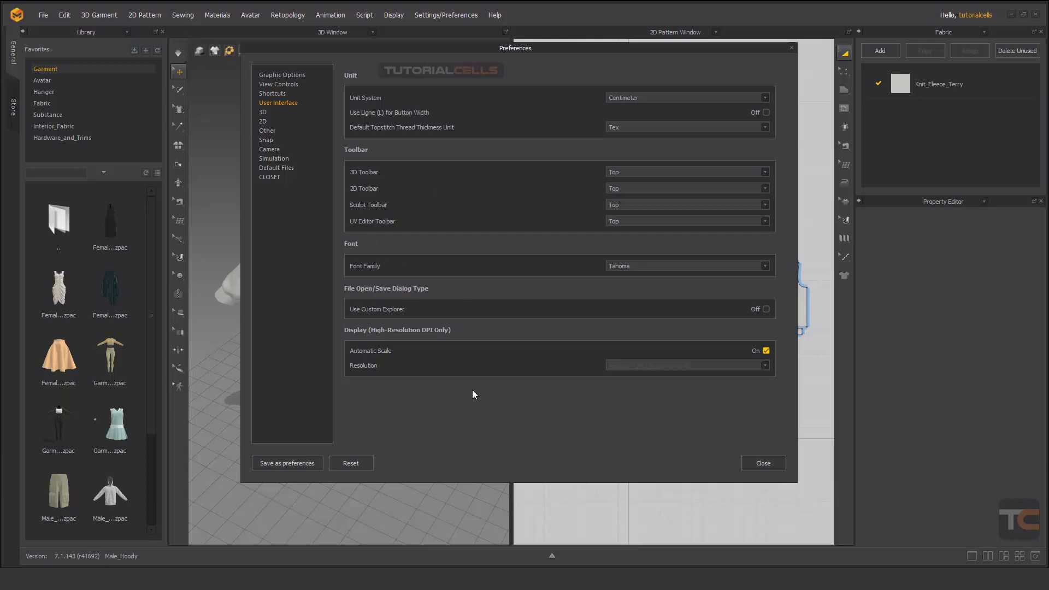
{"action": "left_click", "coordinate": [763, 464]}
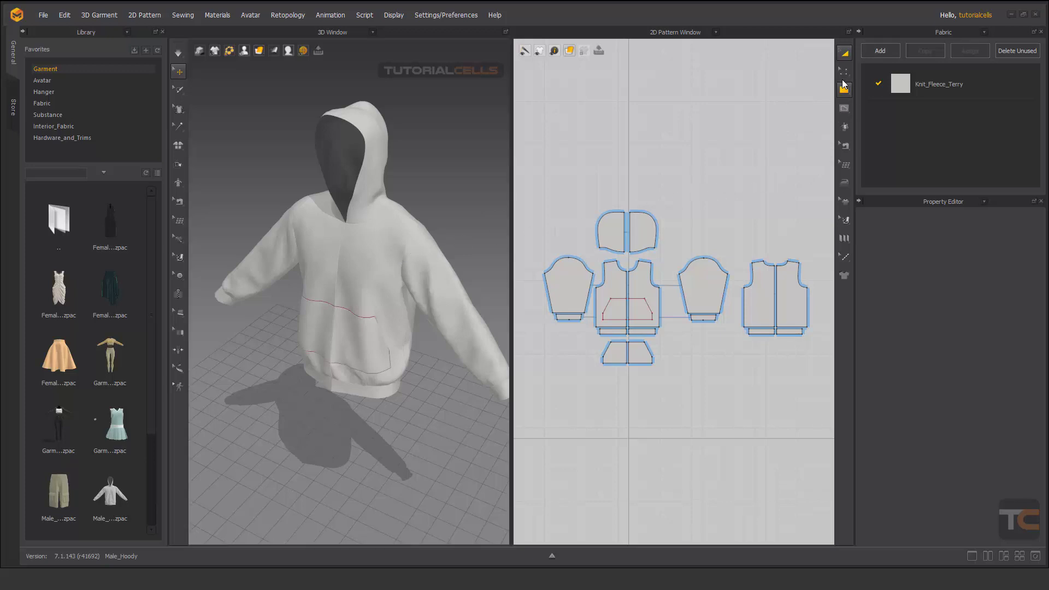
{"action": "right_click_drag", "start_coordinate": [347, 265], "coordinate": [355, 254]}
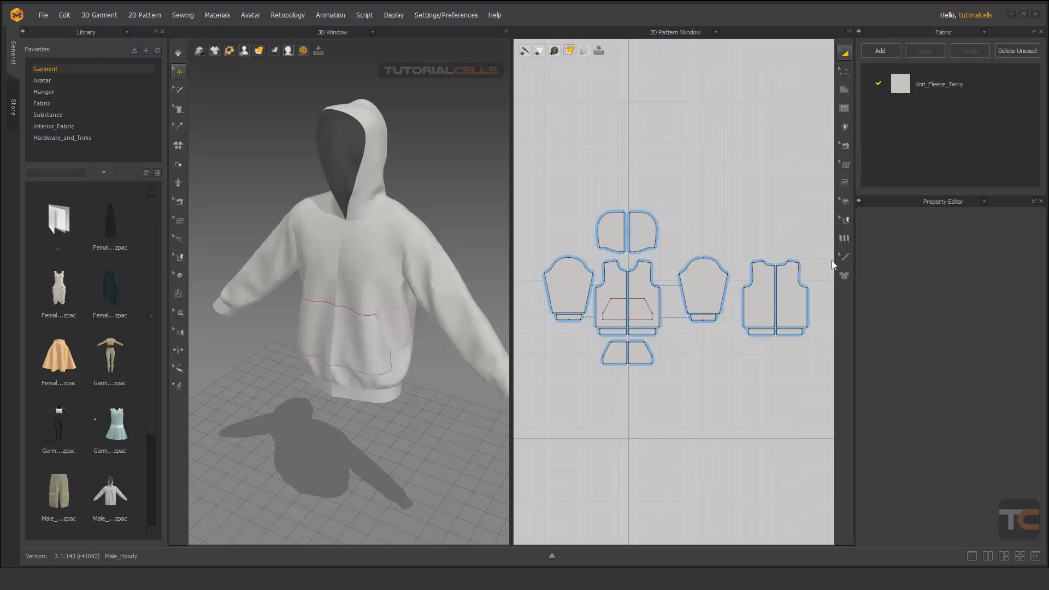
{"action": "right_click_drag", "start_coordinate": [479, 290], "coordinate": [423, 212]}
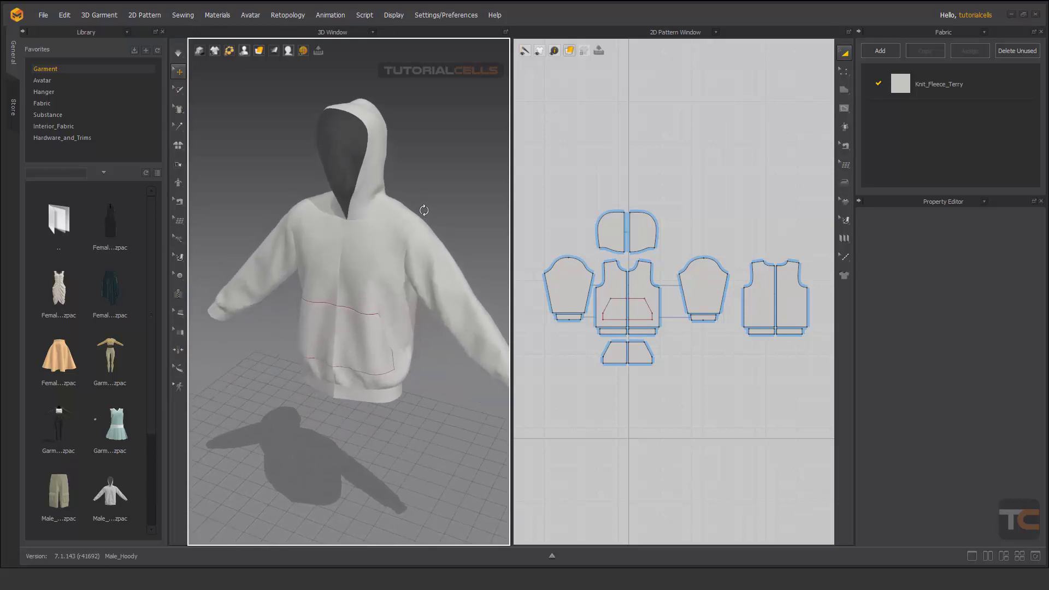